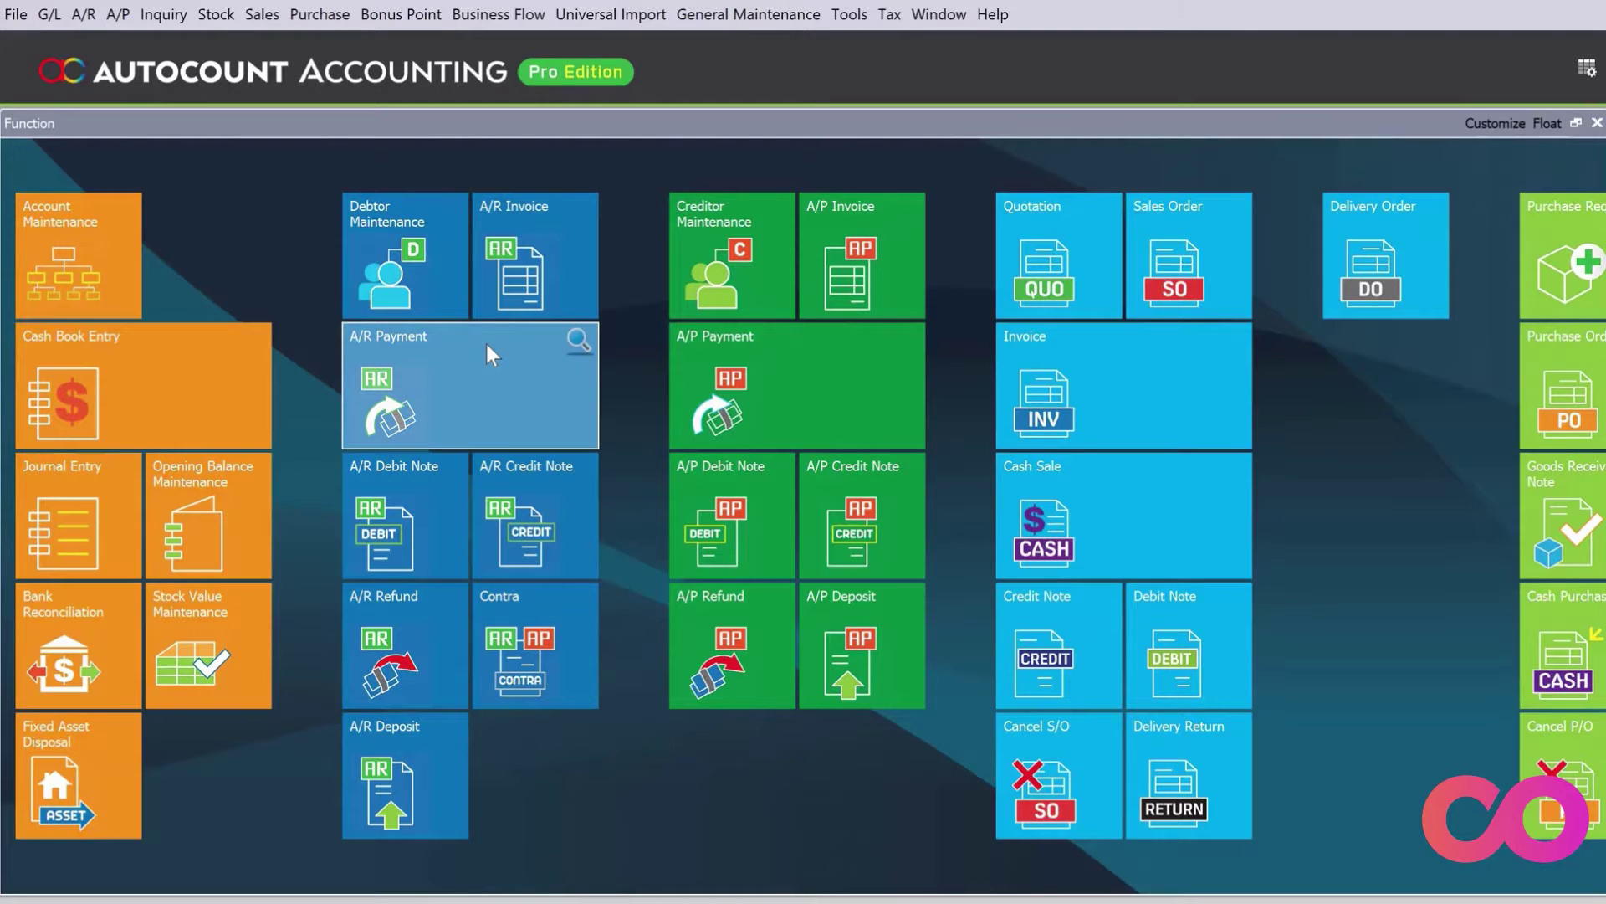
- Create a new stock take dated 31/05/2021 for the HQ location
click(215, 25)
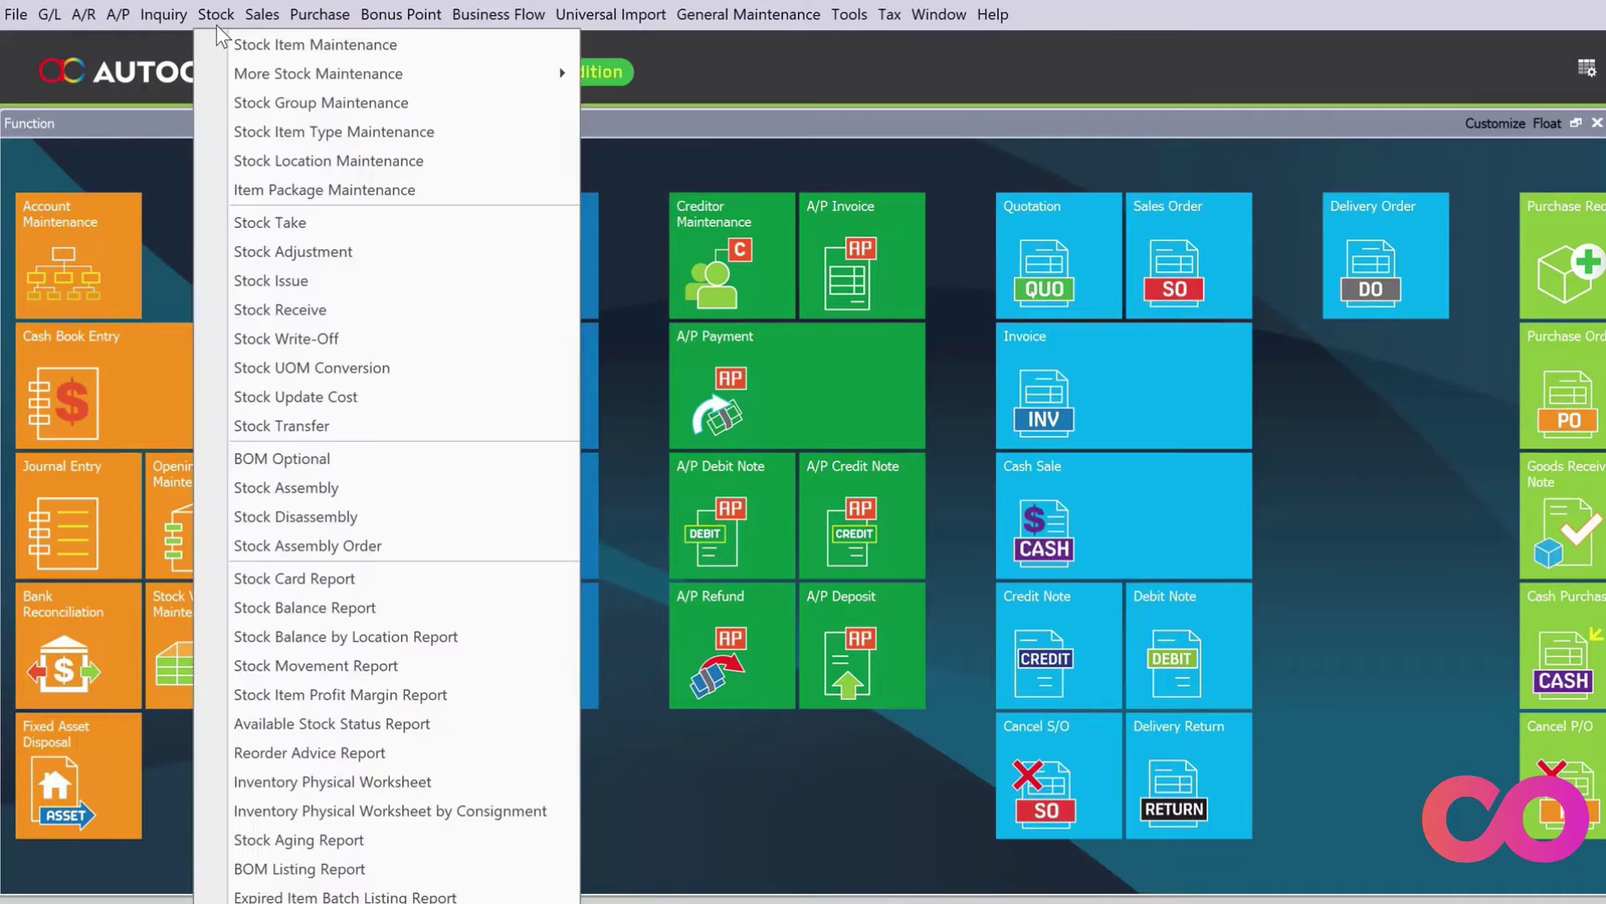
click(292, 221)
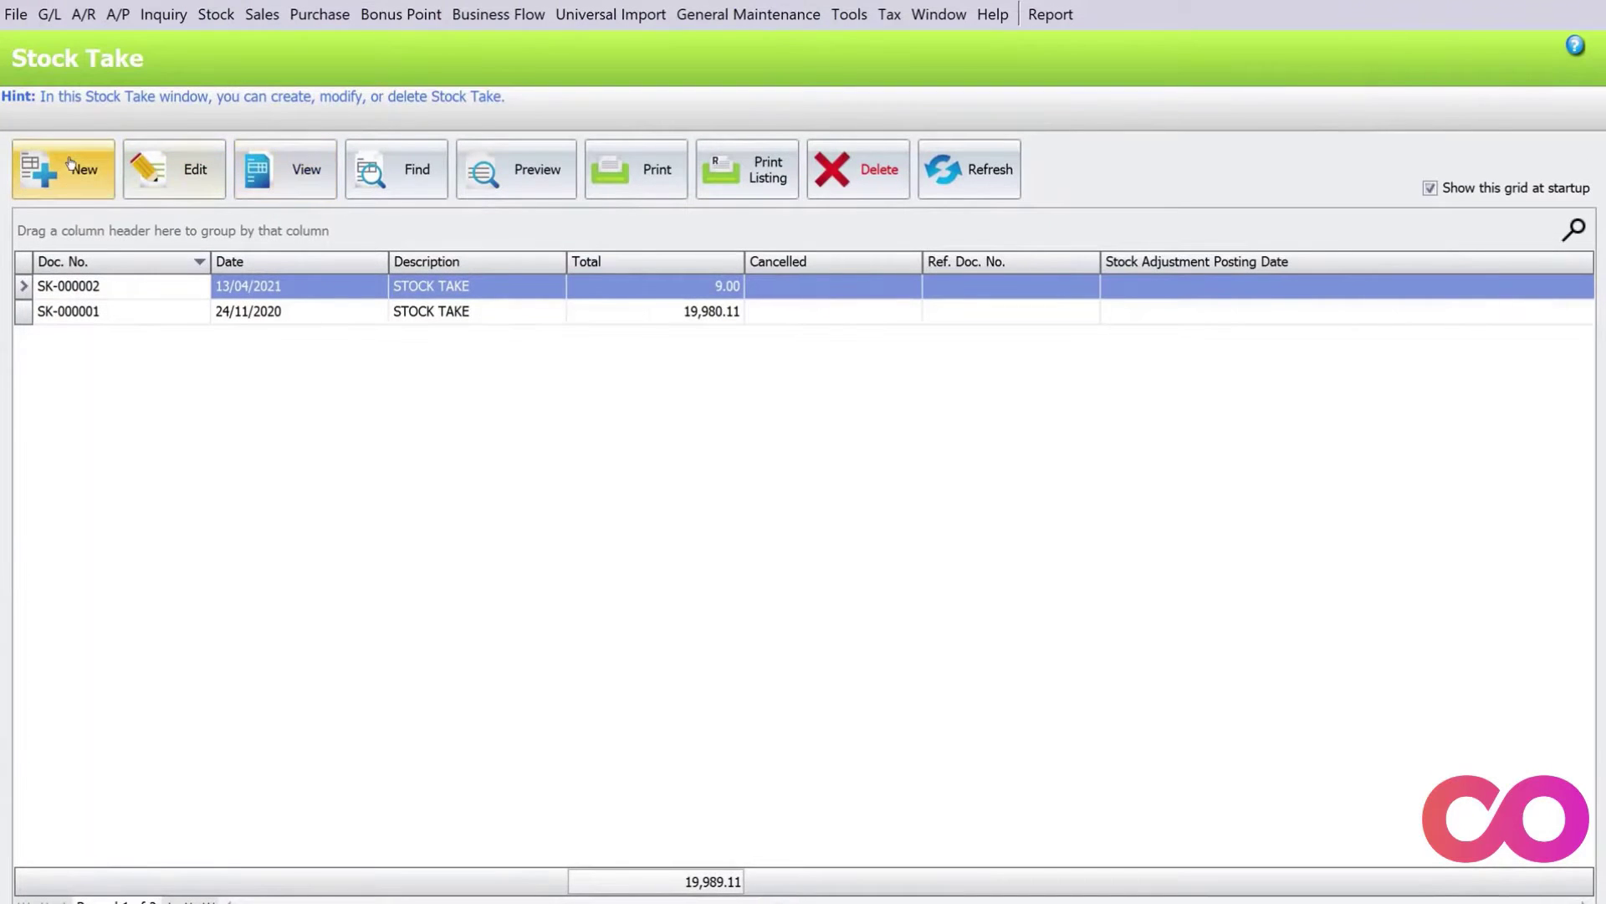
click(71, 167)
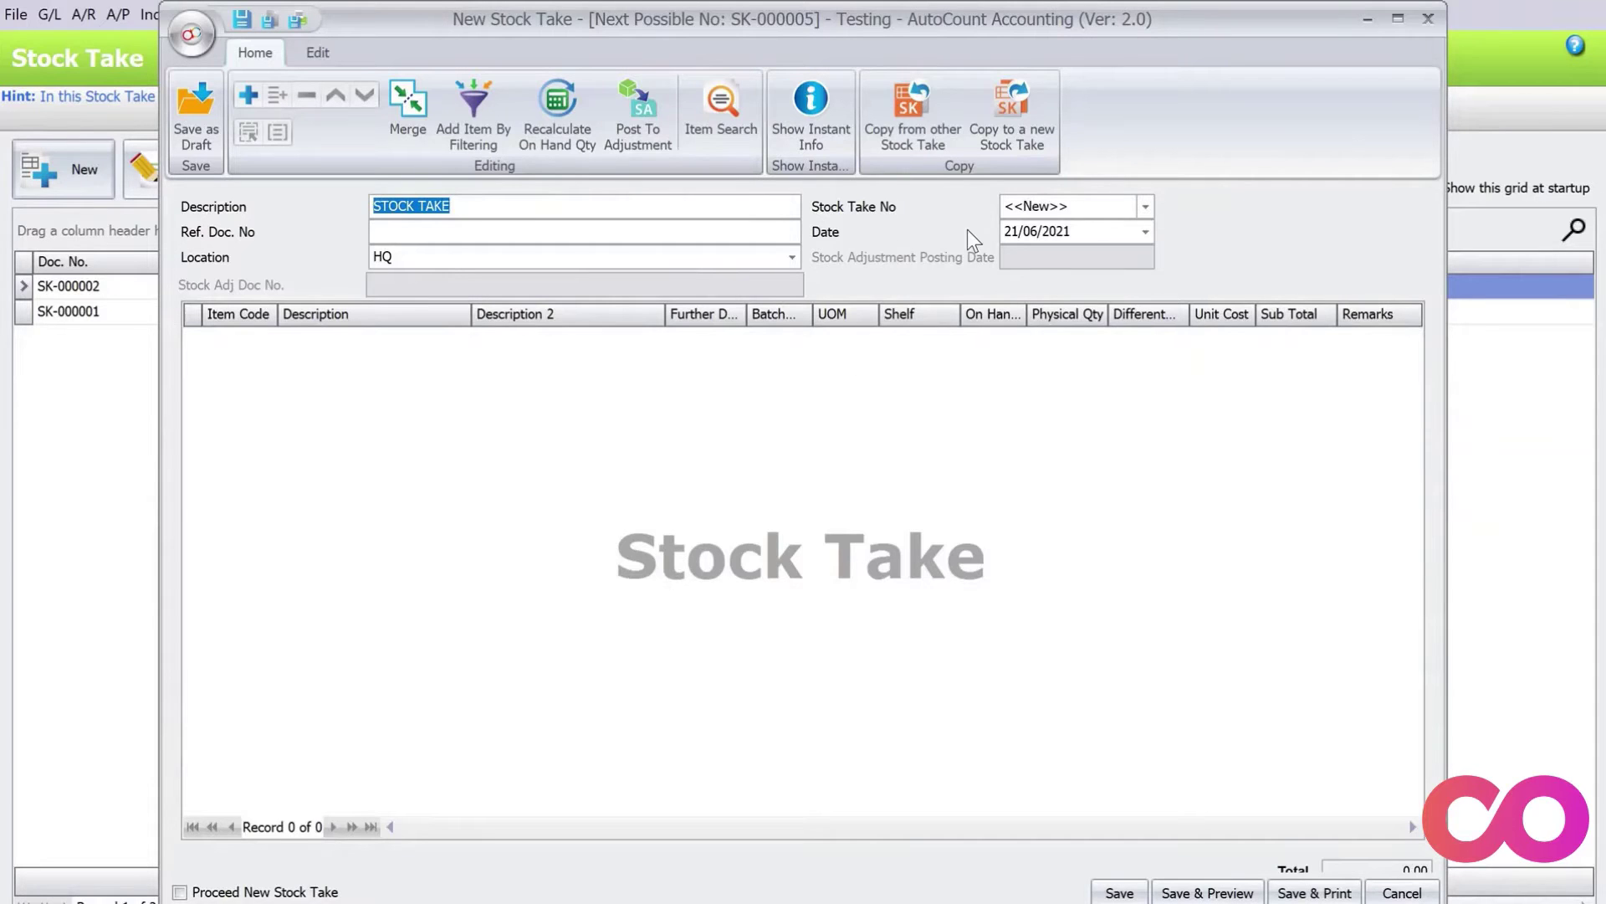
click(1096, 240)
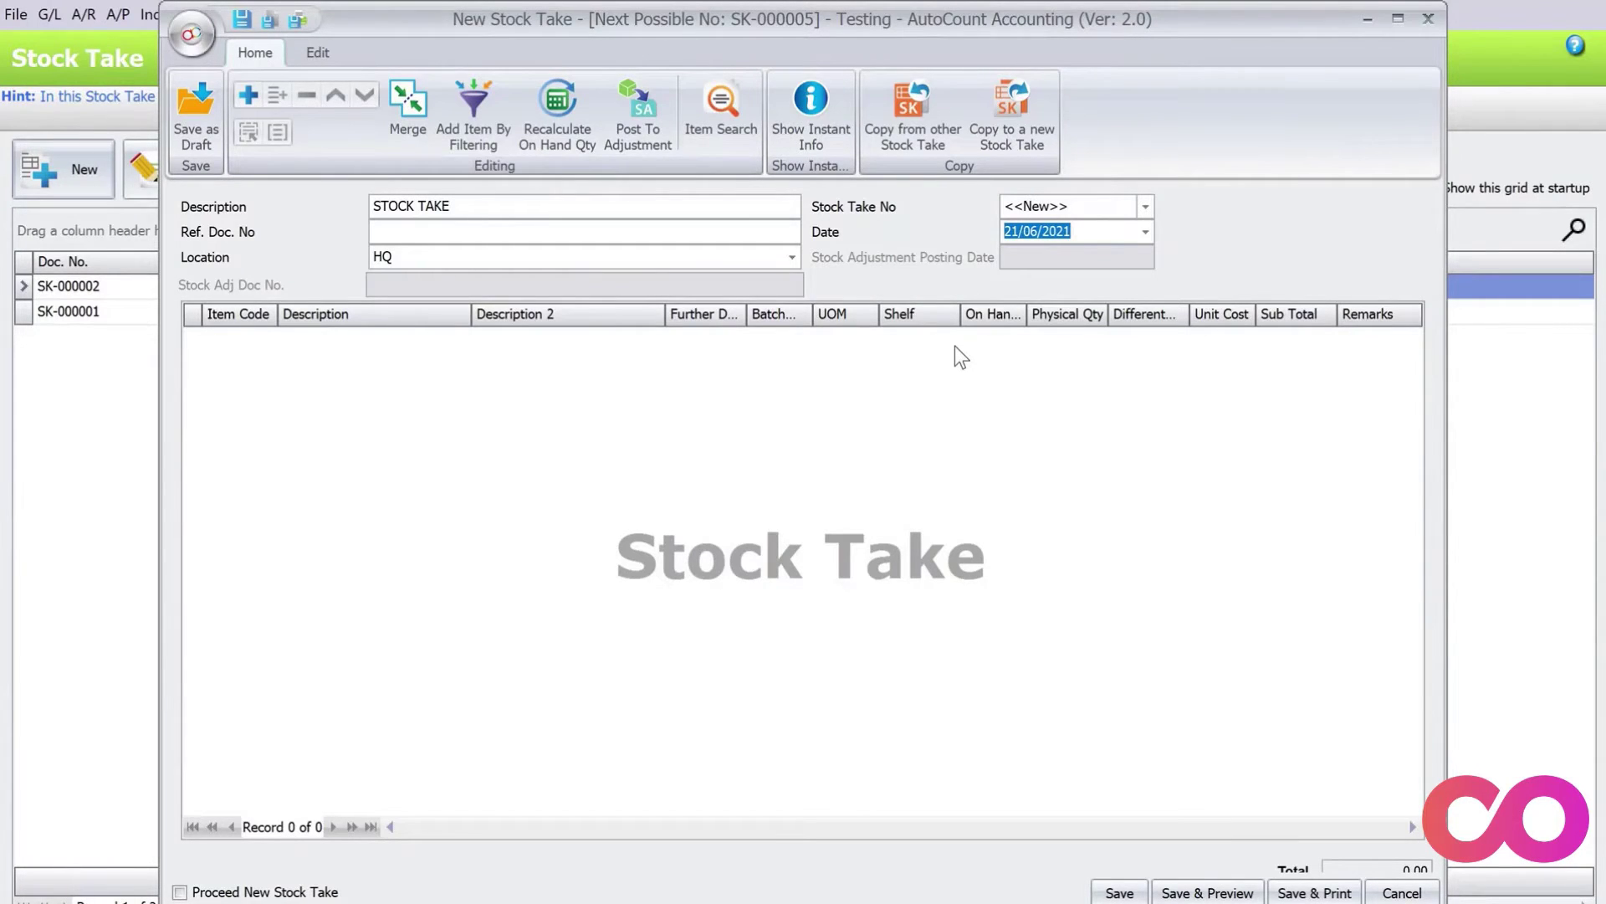
text(31/05/2021)
click(672, 257)
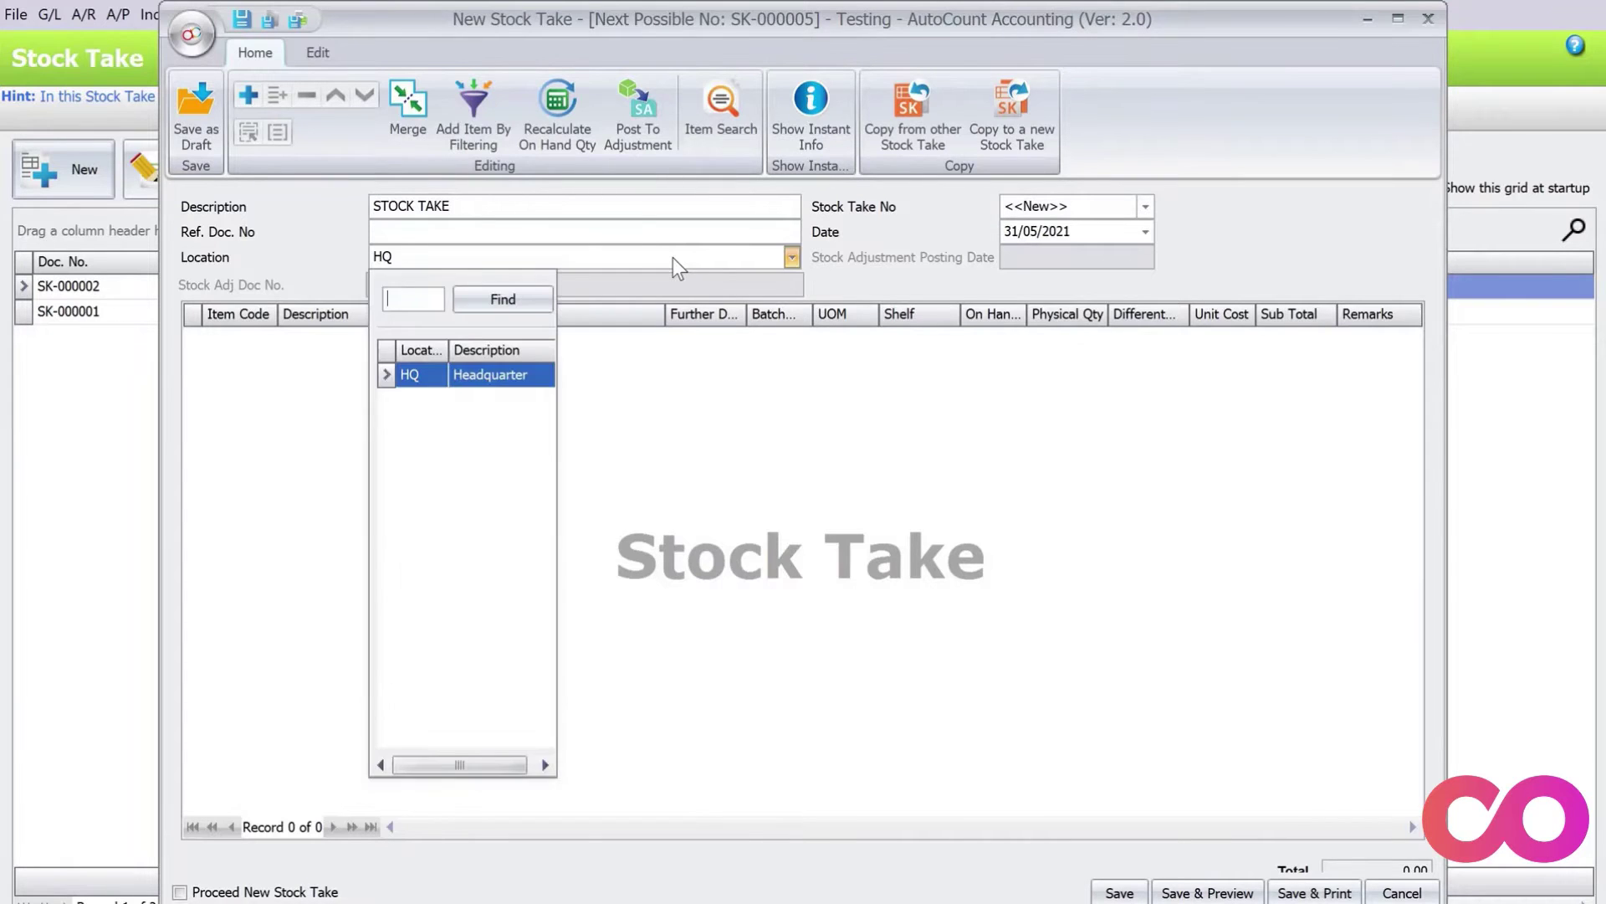
click(488, 378)
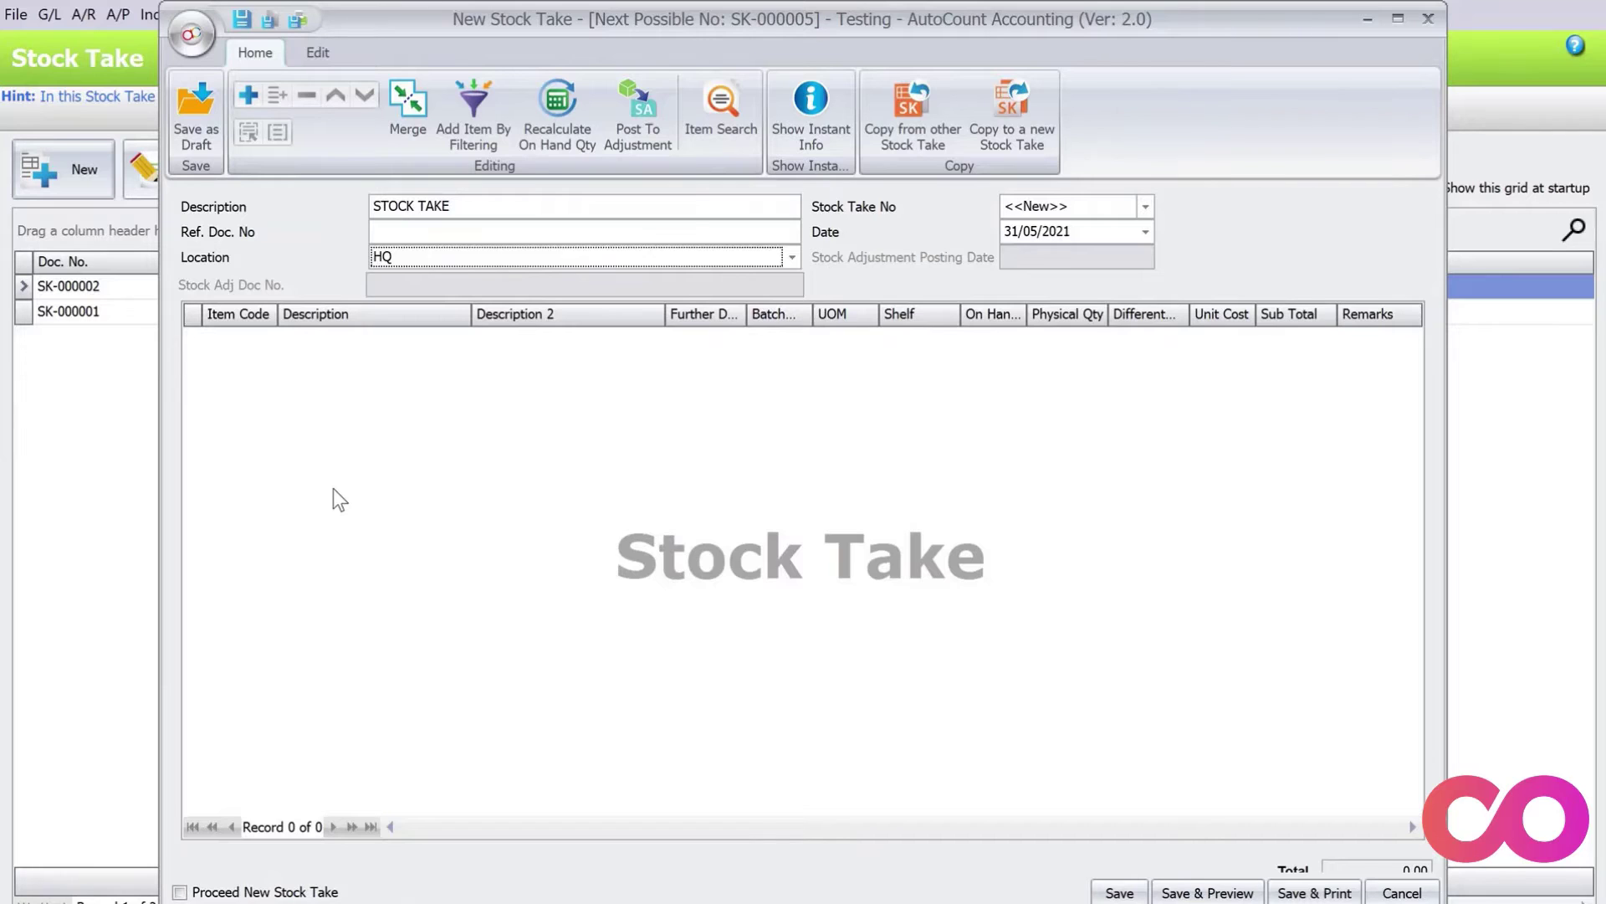
- Add items by filtering, using a multi-select item code filter that includes every stock item except NEW
click(467, 109)
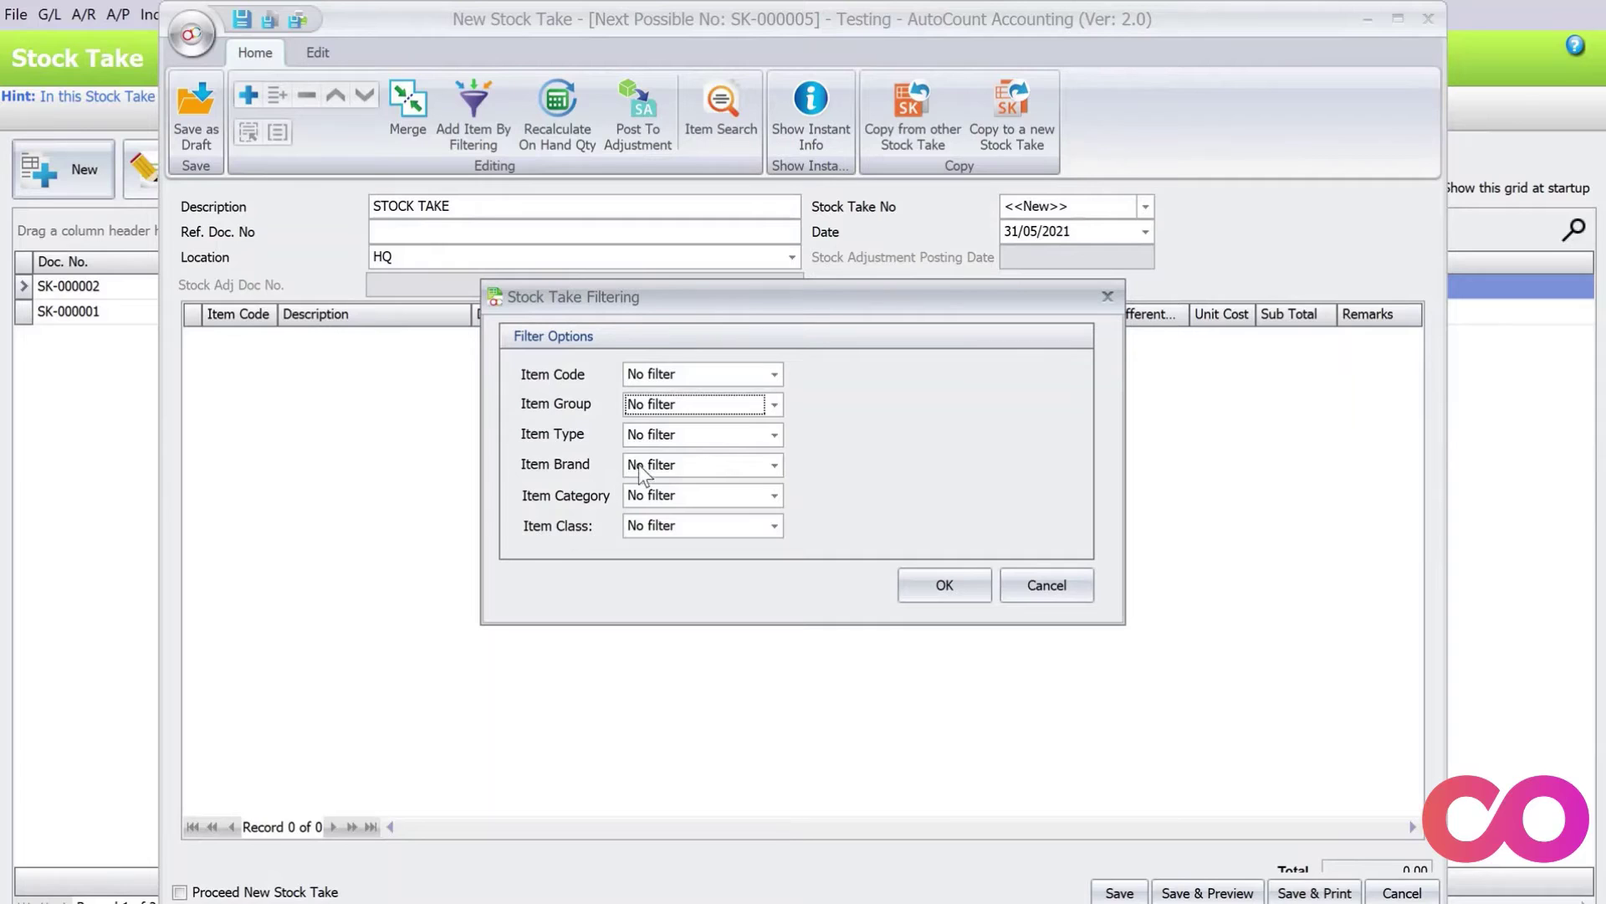
click(775, 376)
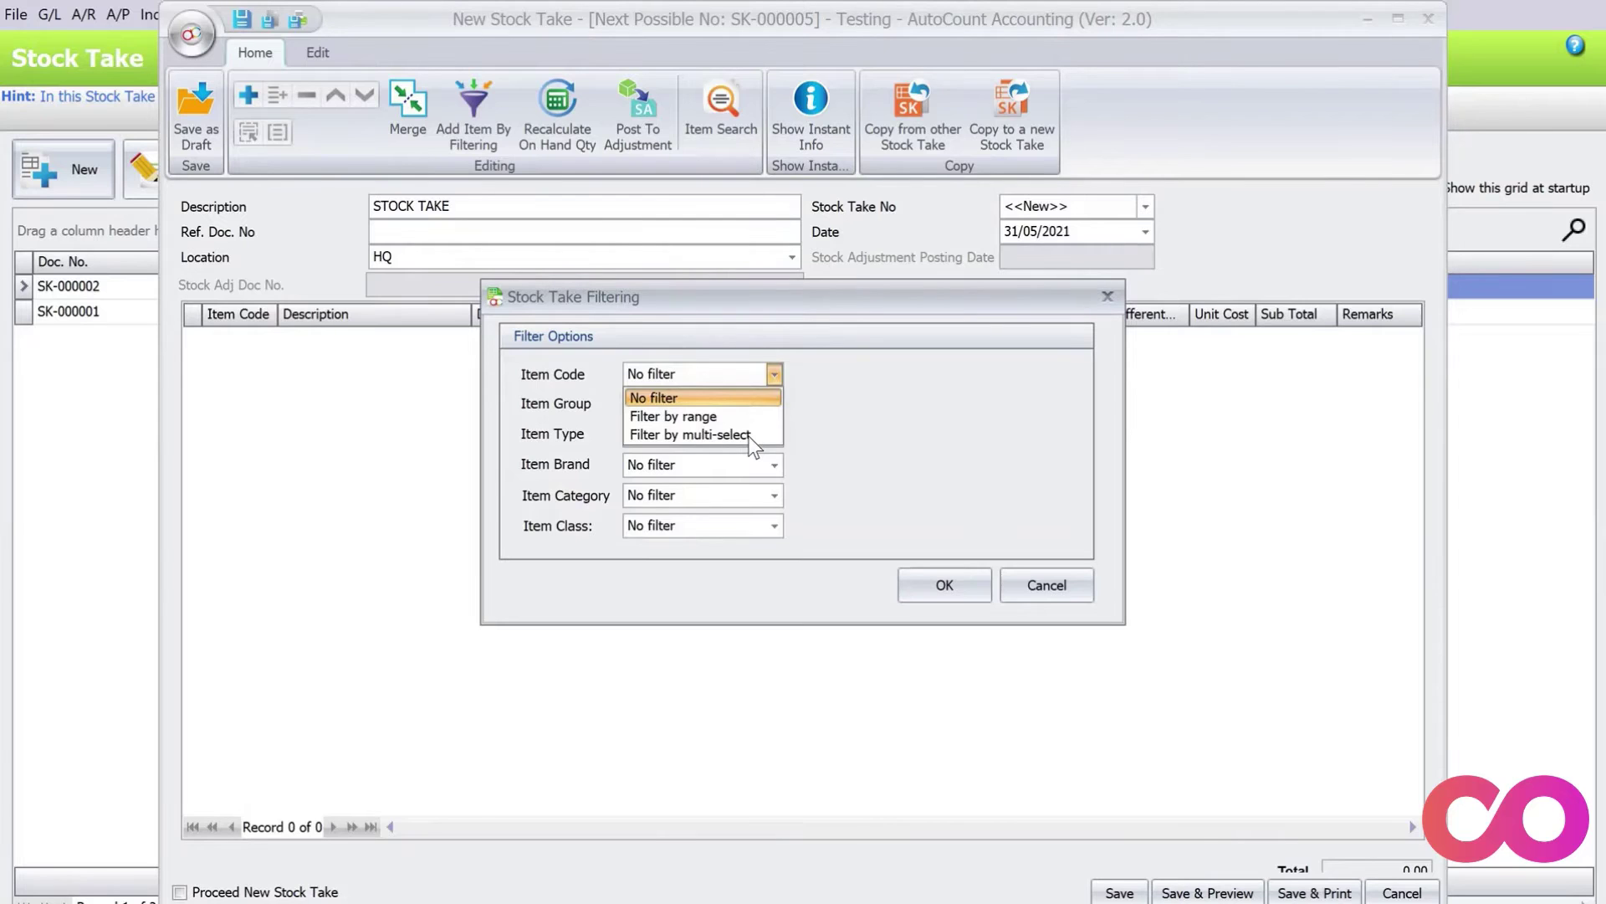
click(748, 435)
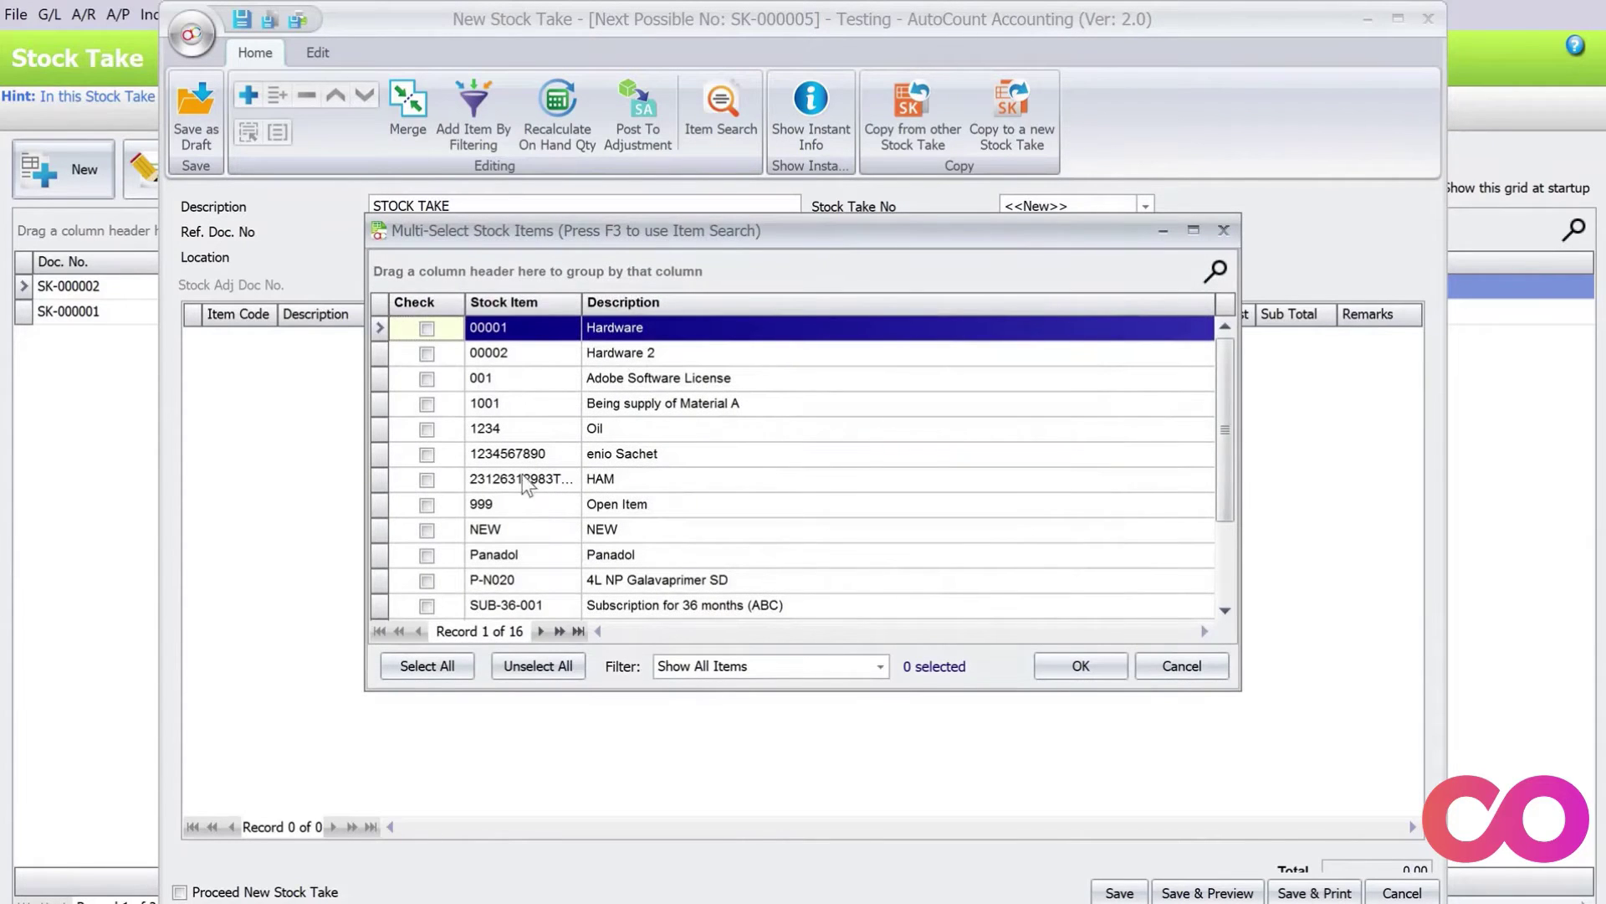
click(459, 661)
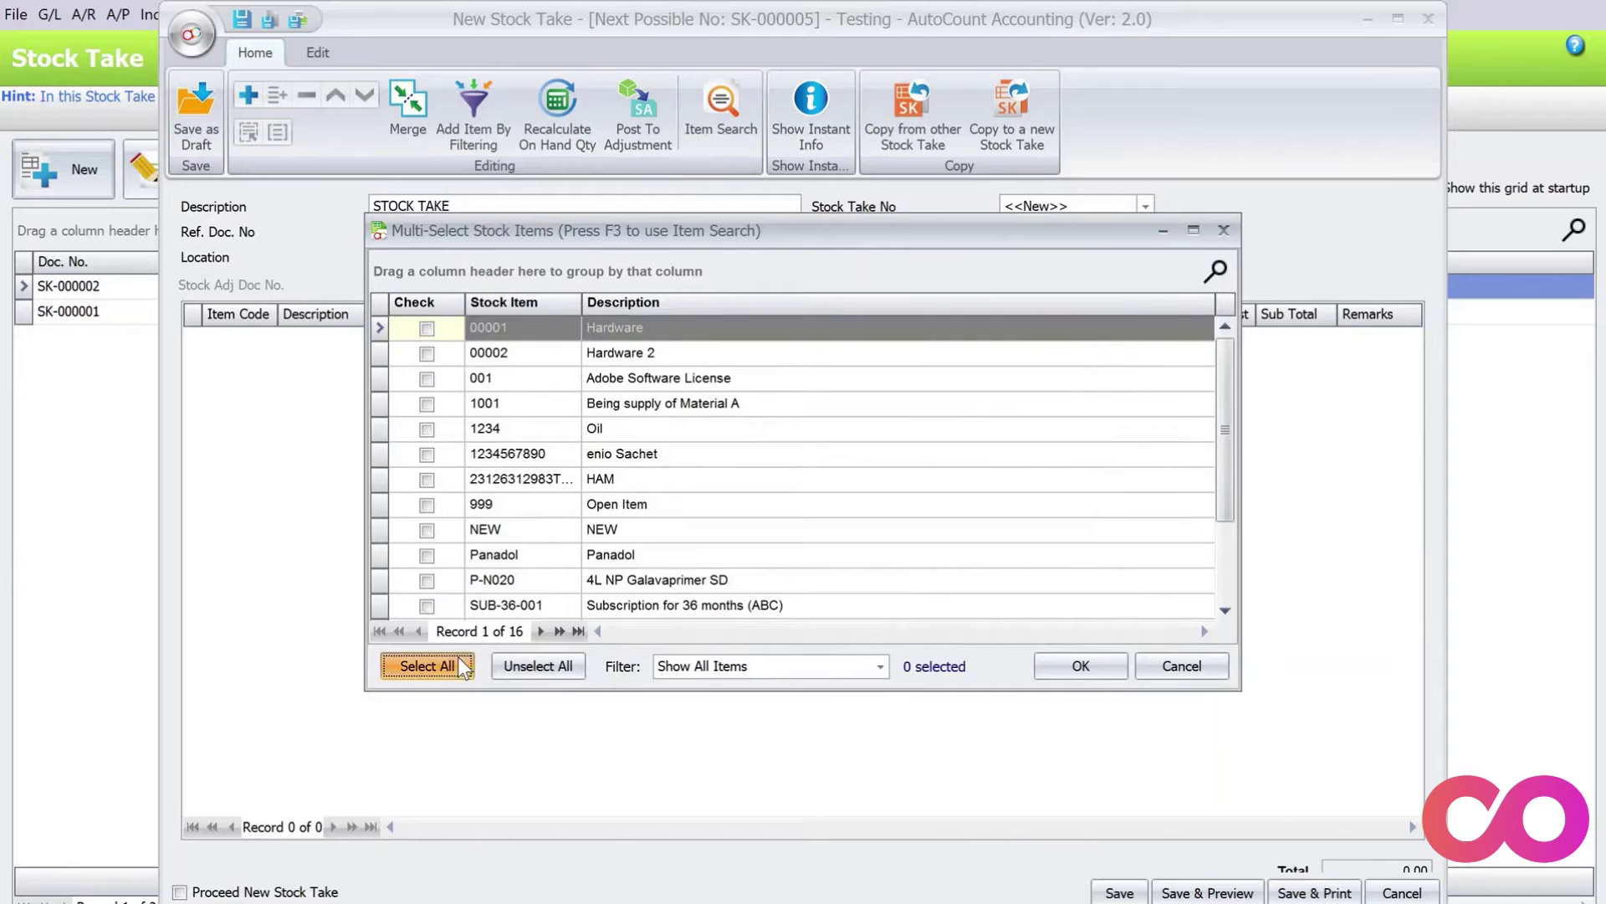
click(427, 531)
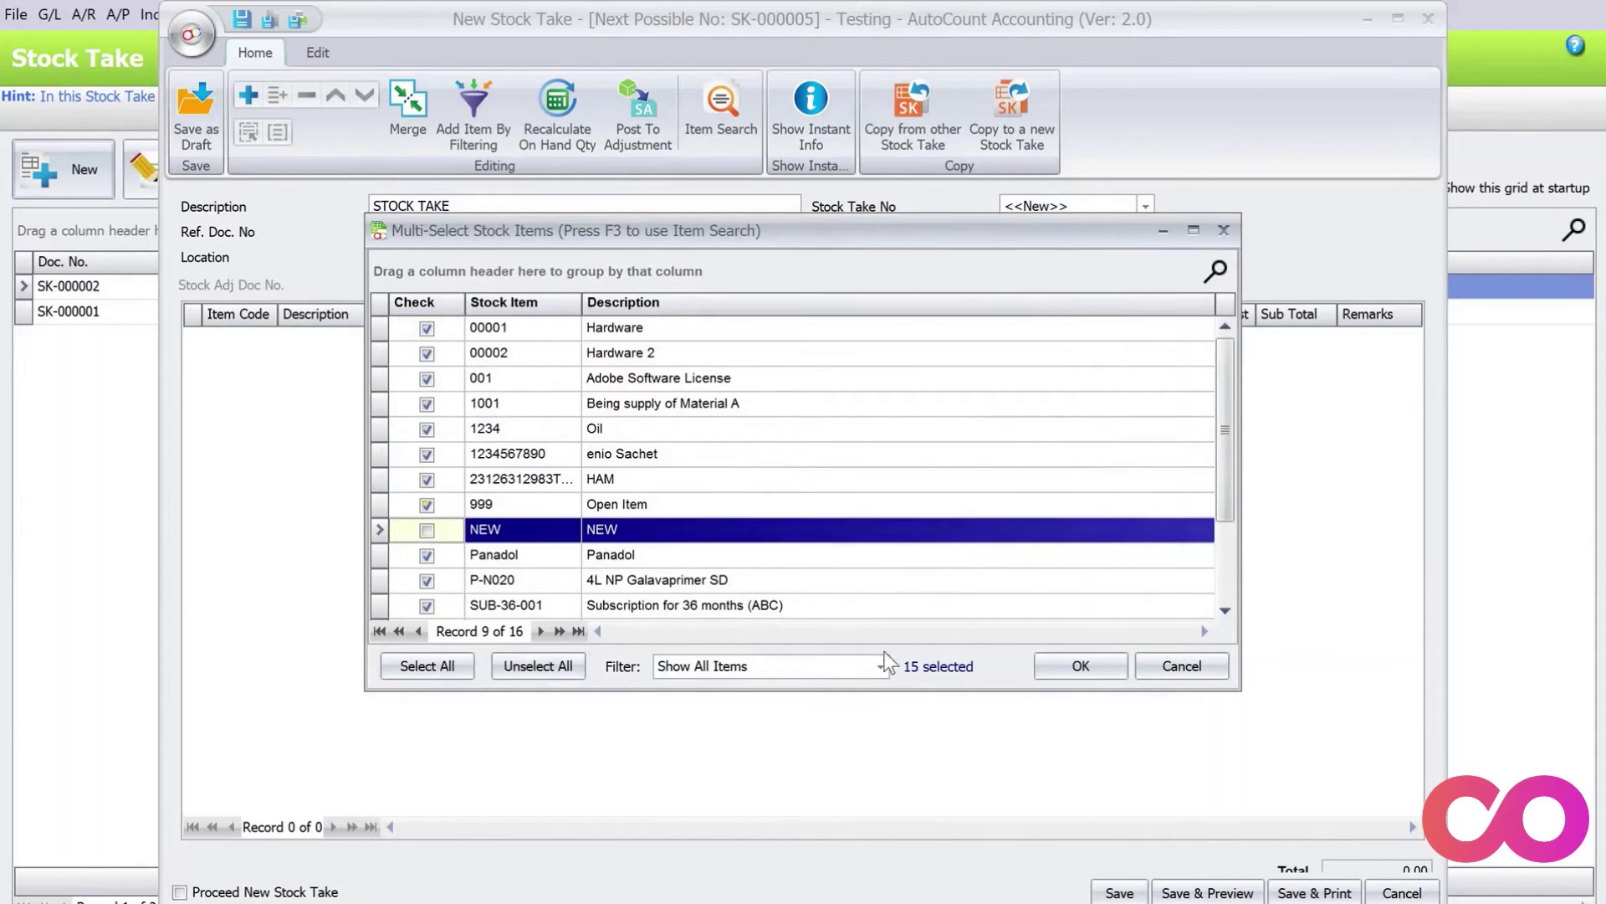
click(1072, 668)
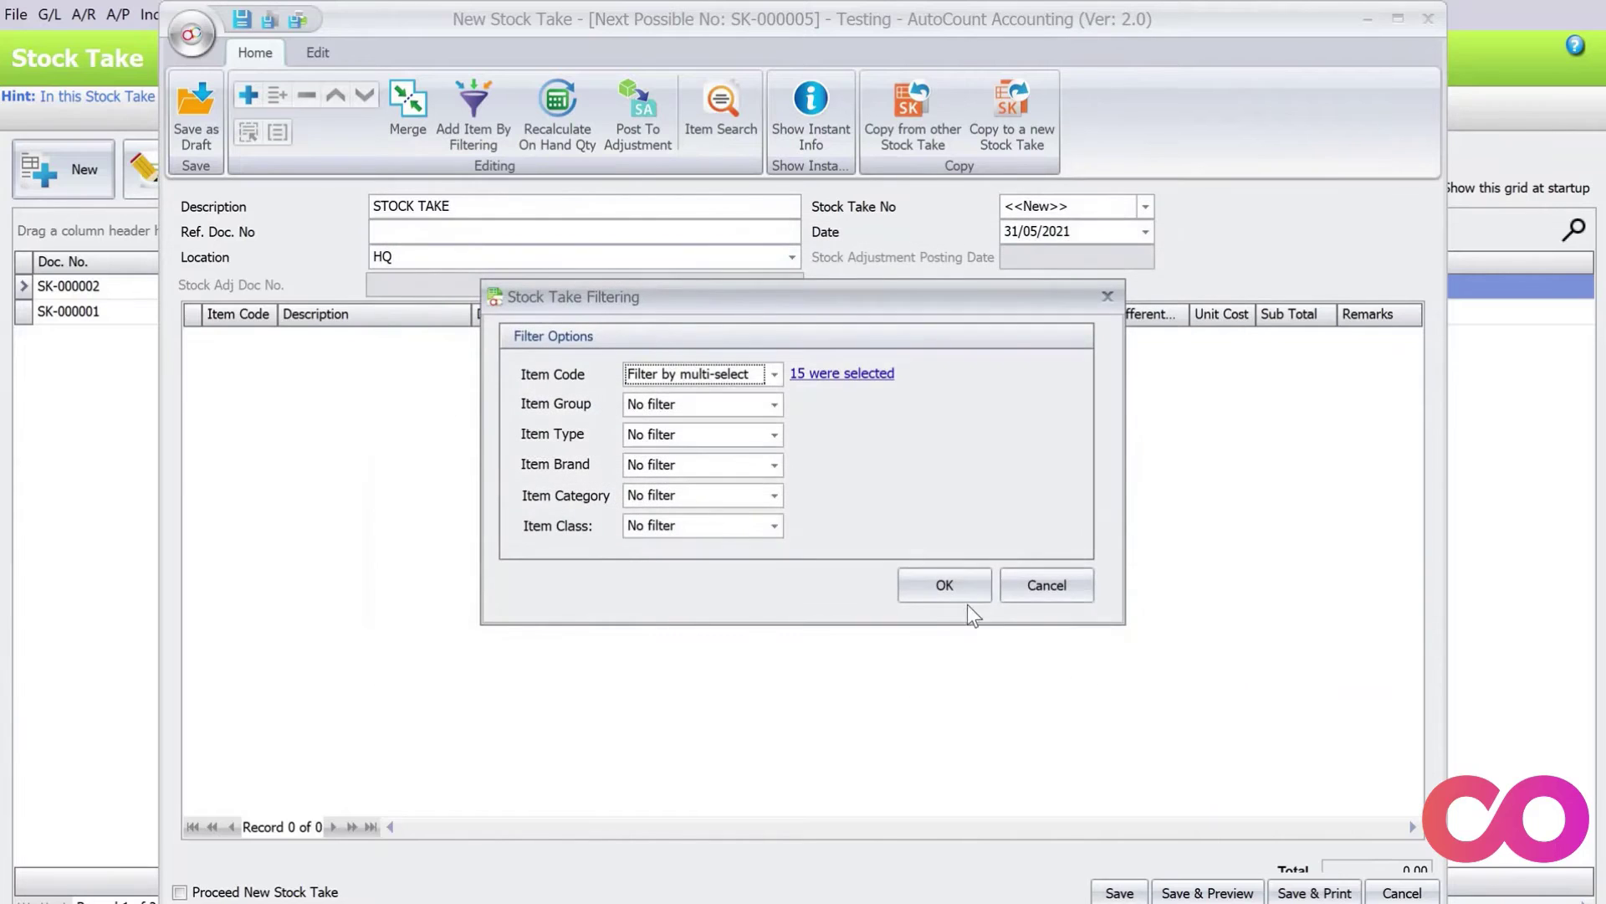
click(952, 601)
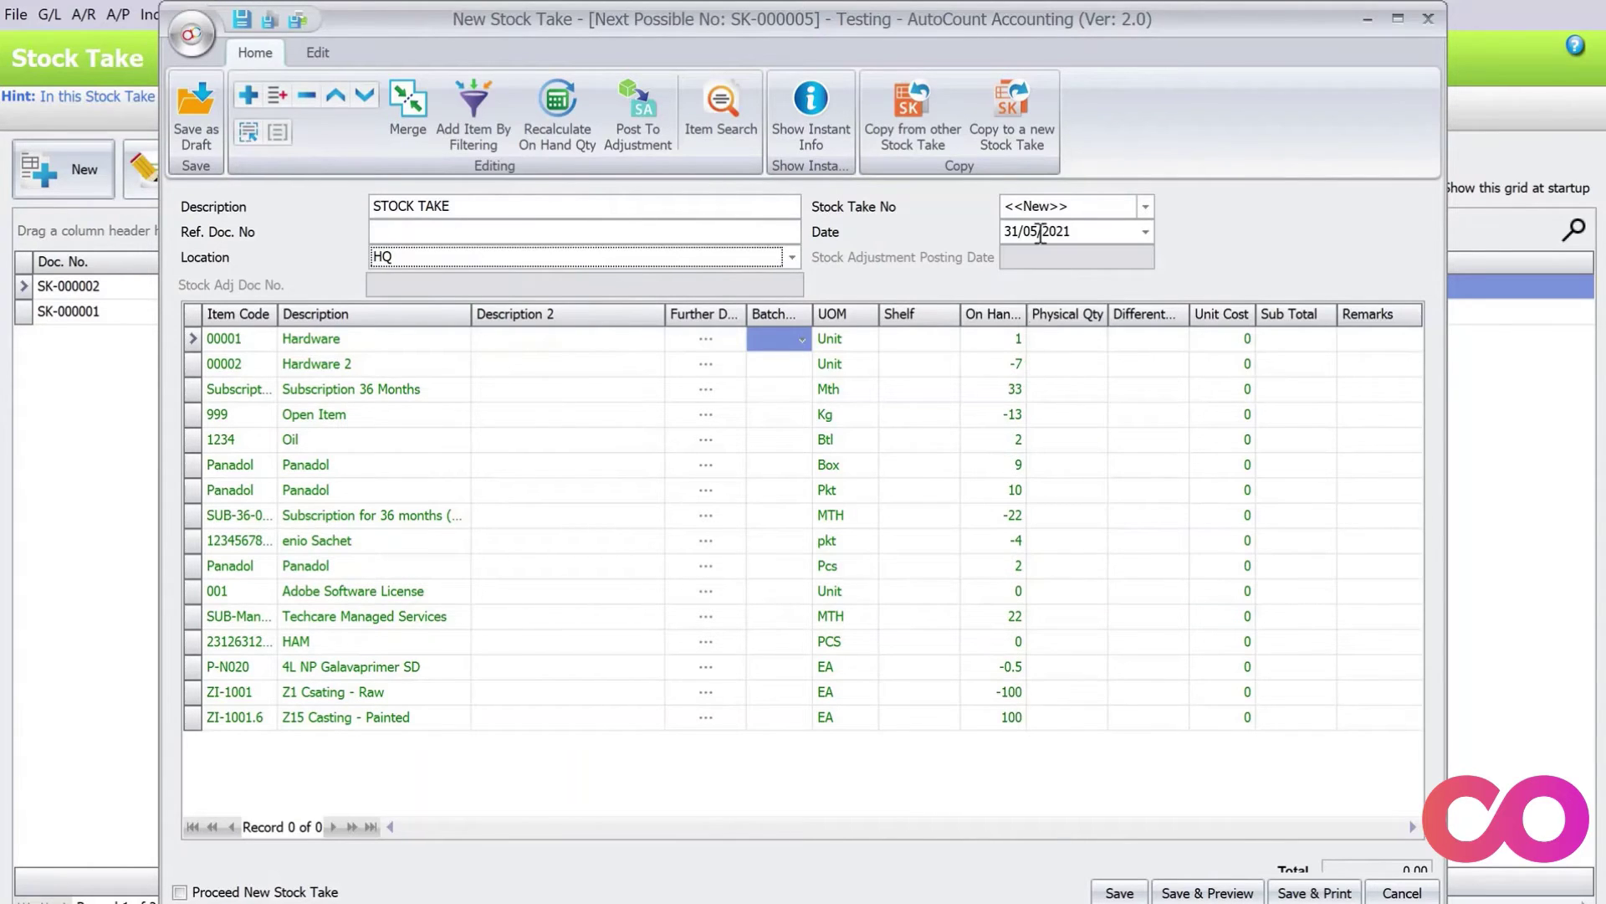
drag(1092, 236, 1008, 237)
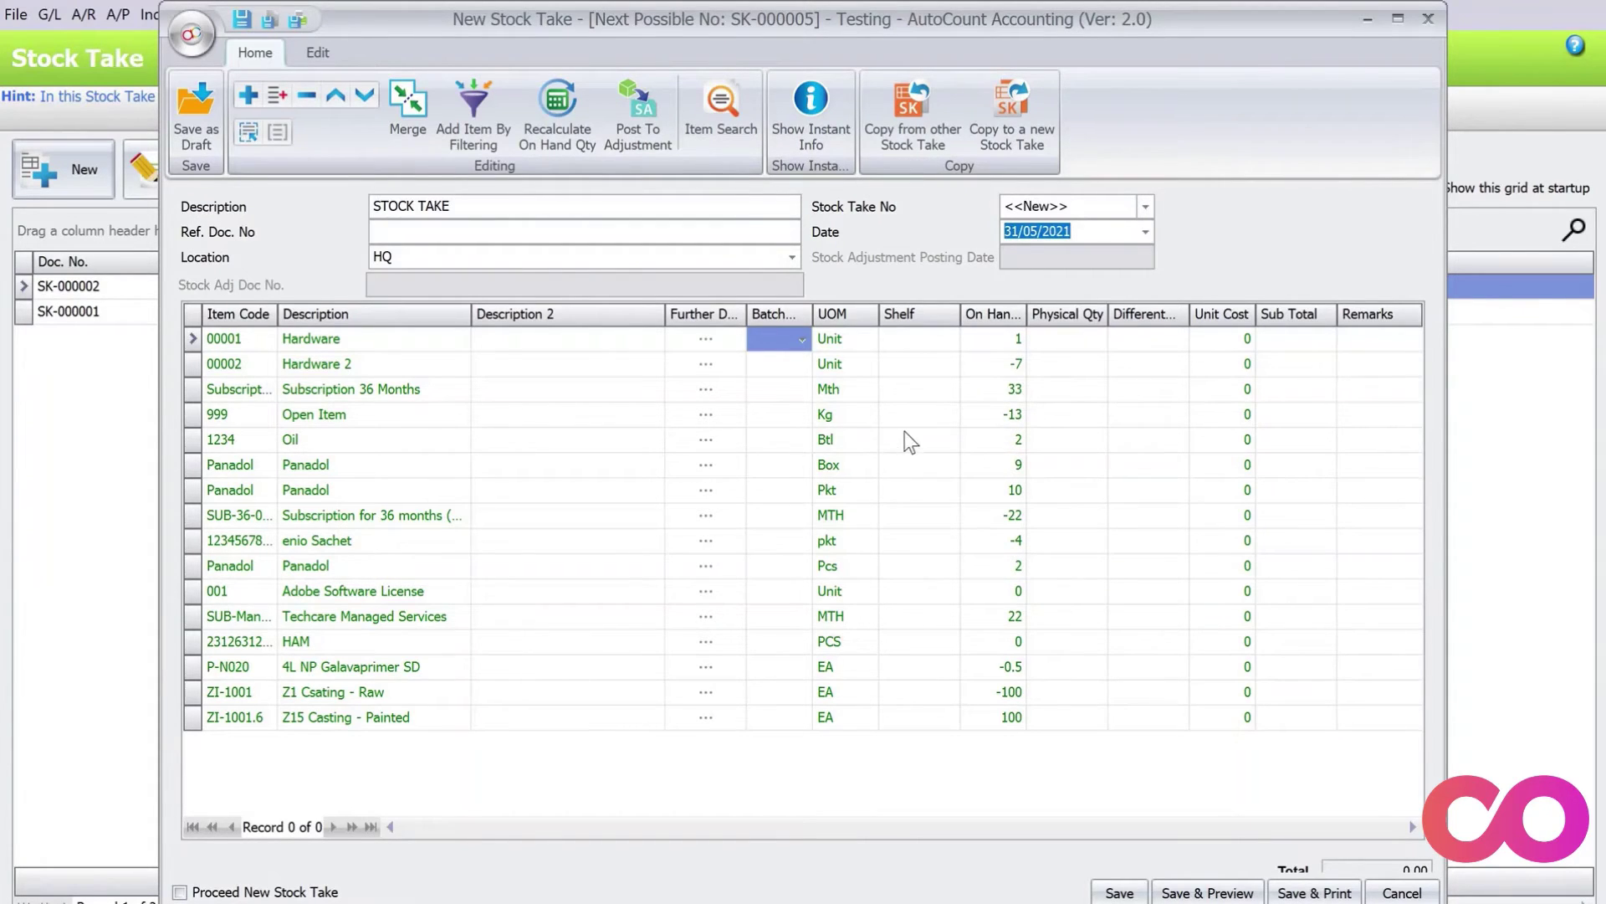
- Enter physical quantities of 5 for Hardware, 10 for Hardware 2 and 30 for Subscription 36 Months, and save the stock take
click(1042, 346)
text(5)
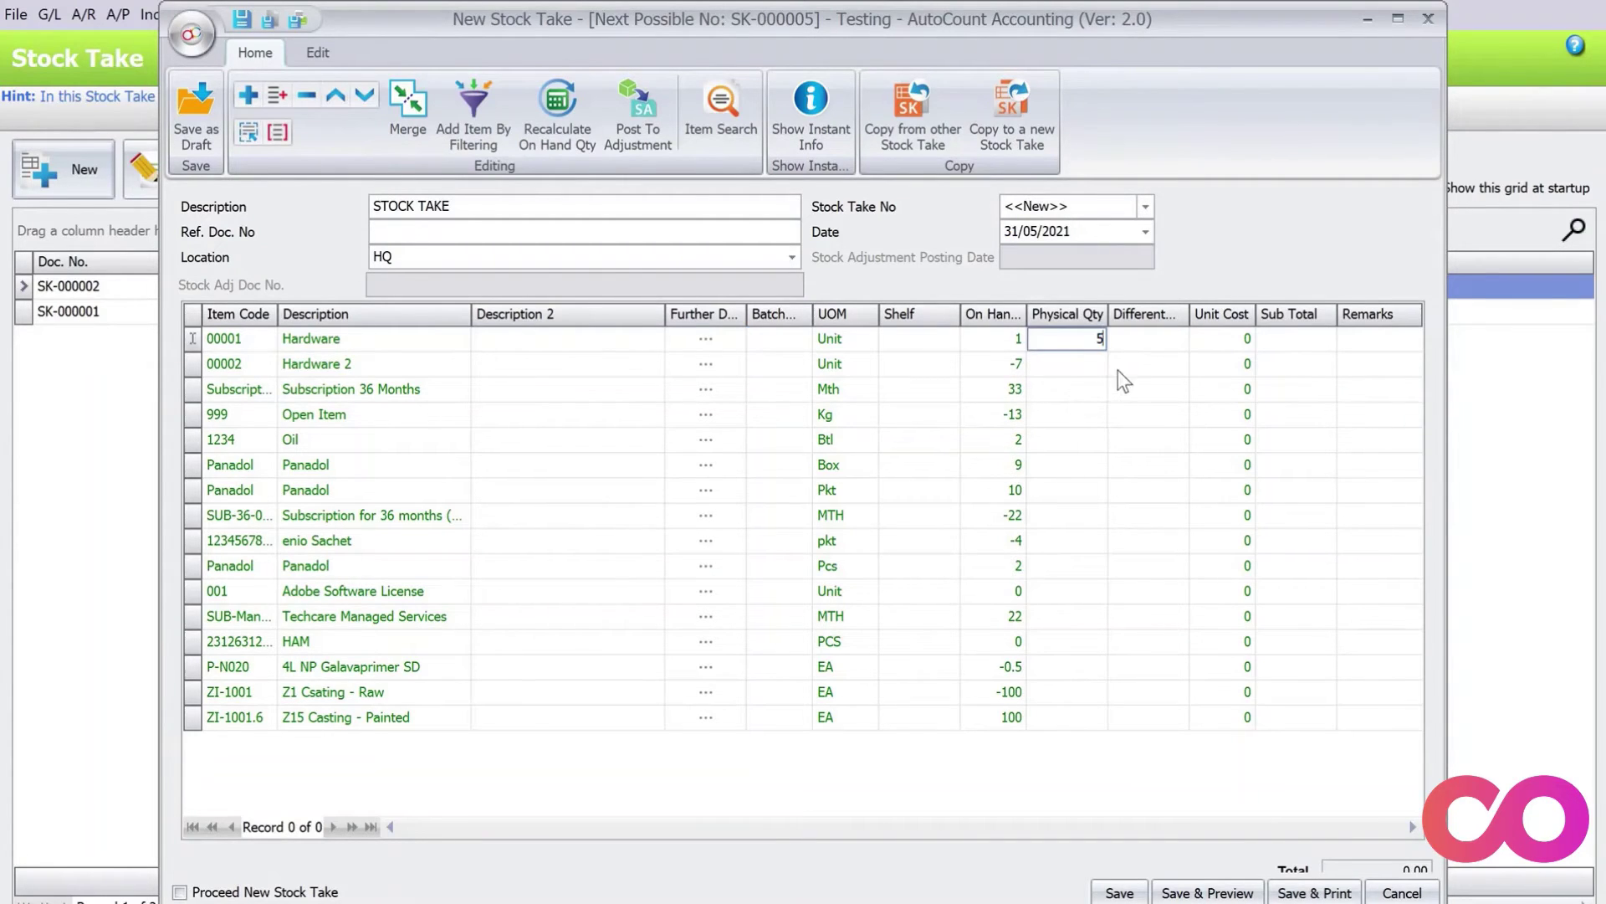
click(1072, 362)
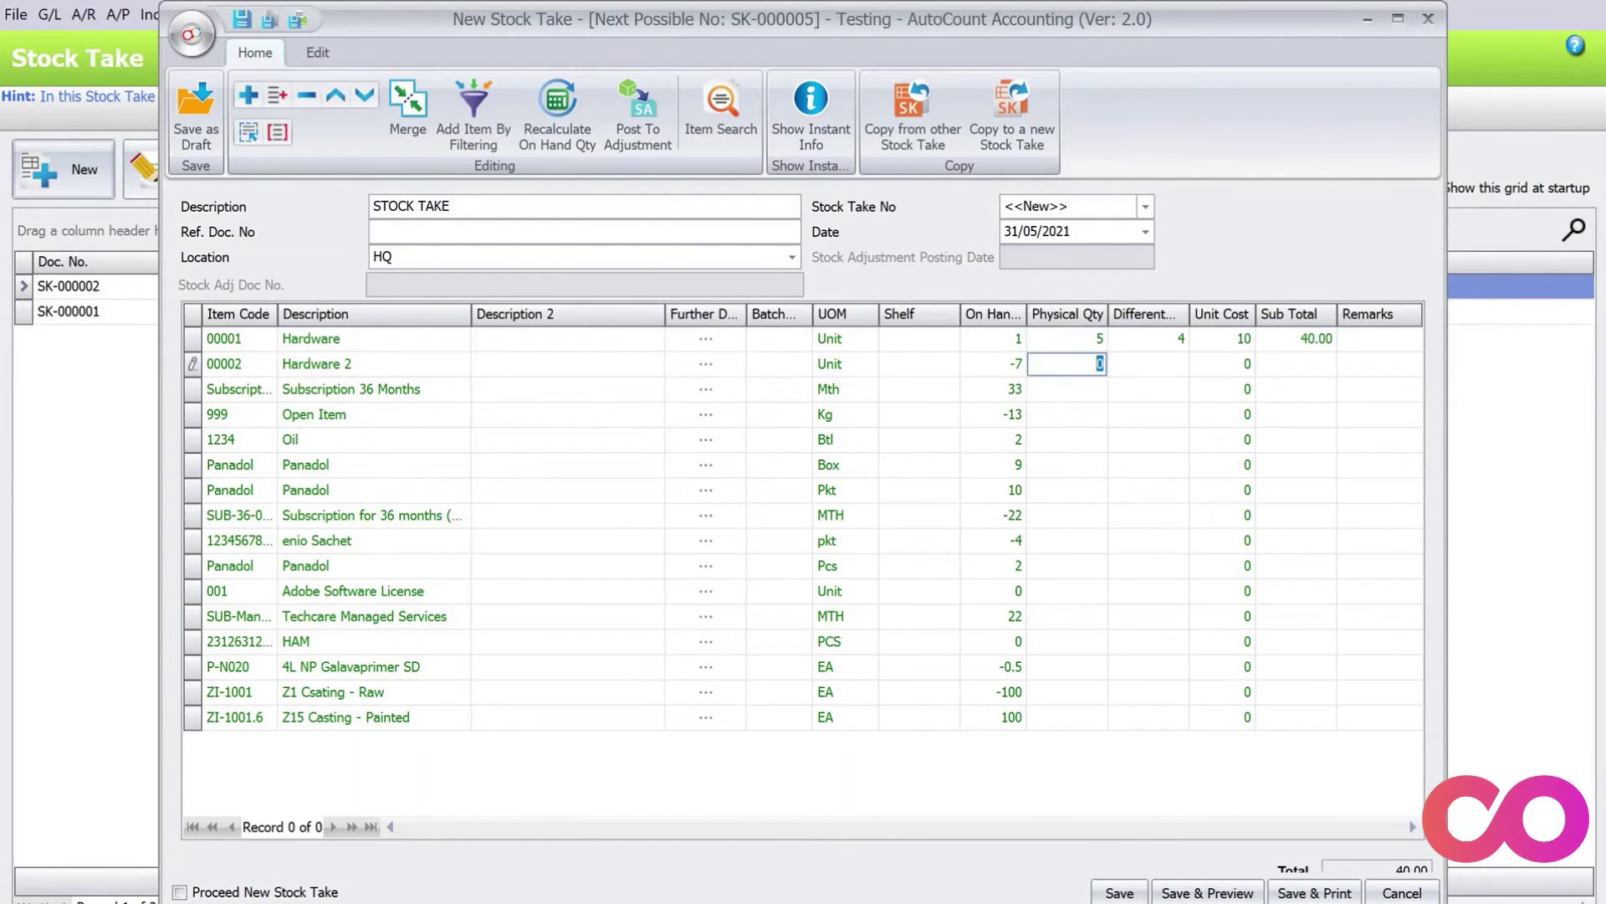
text(10)
click(1088, 391)
text(30)
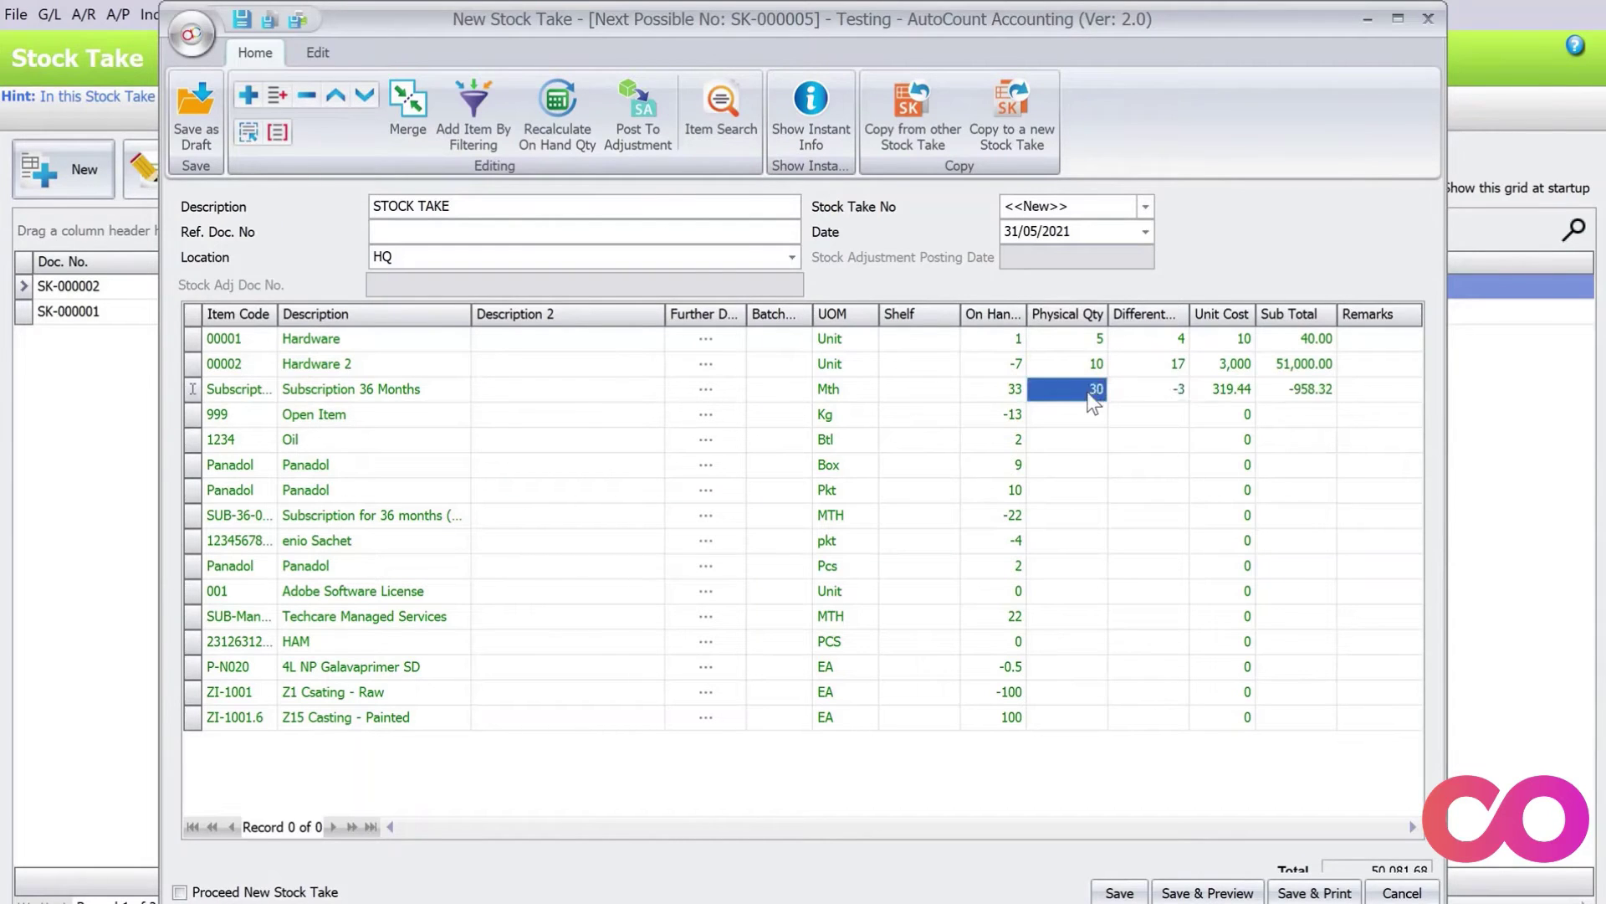
key(Tab)
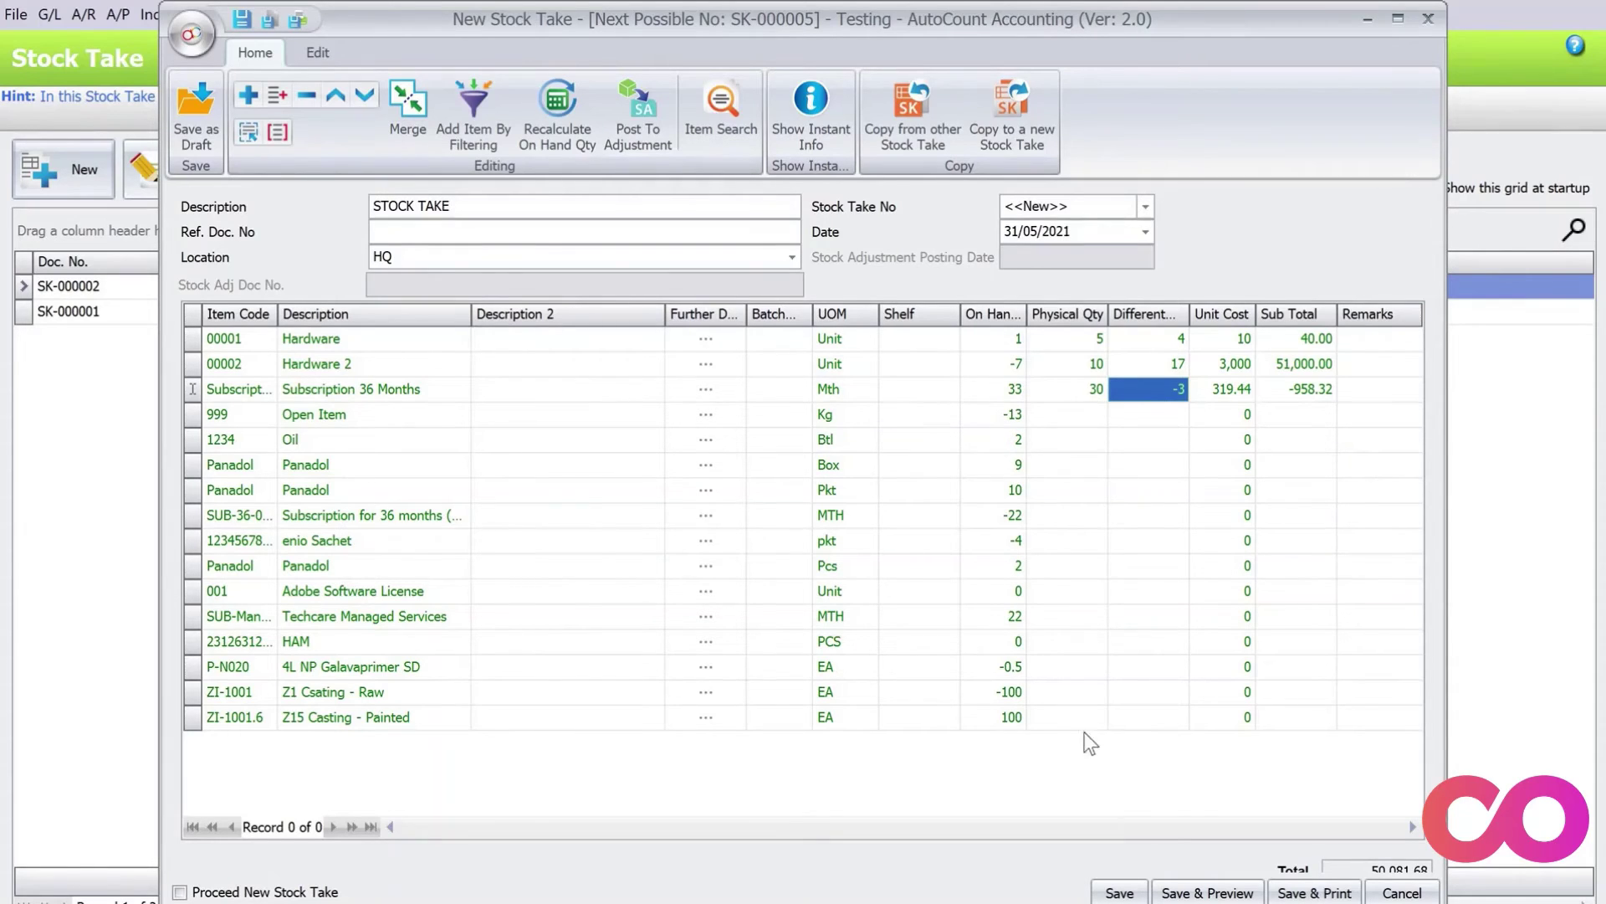
click(1119, 894)
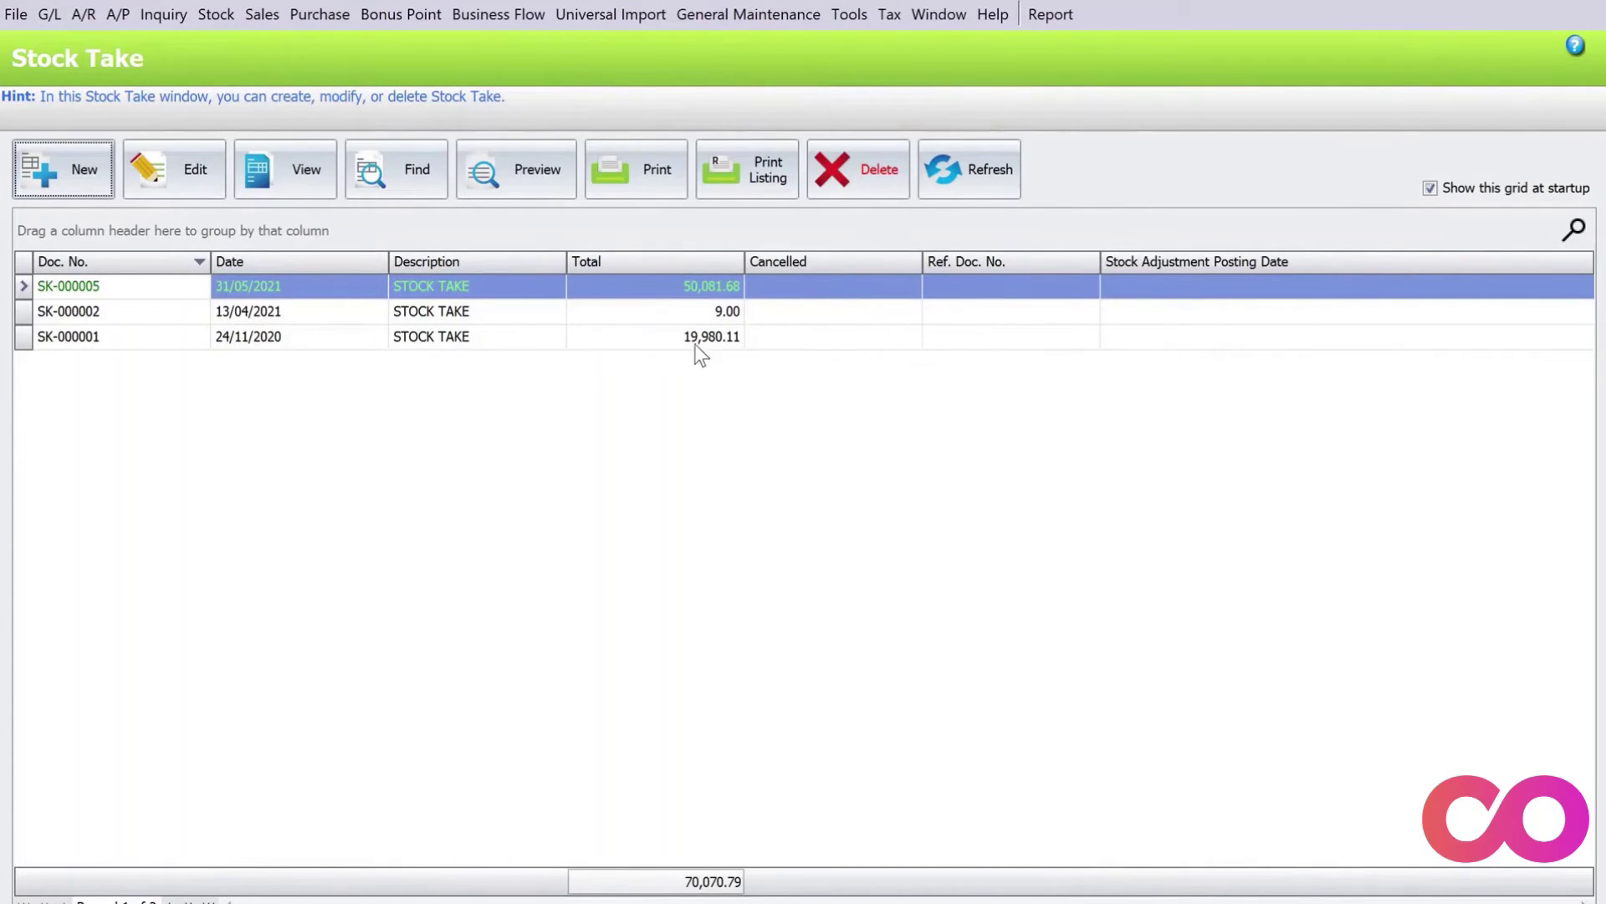
- Reopen the 31/05/2021 stock take for editing and set the physical quantity of enio Sachet to 1
click(645, 288)
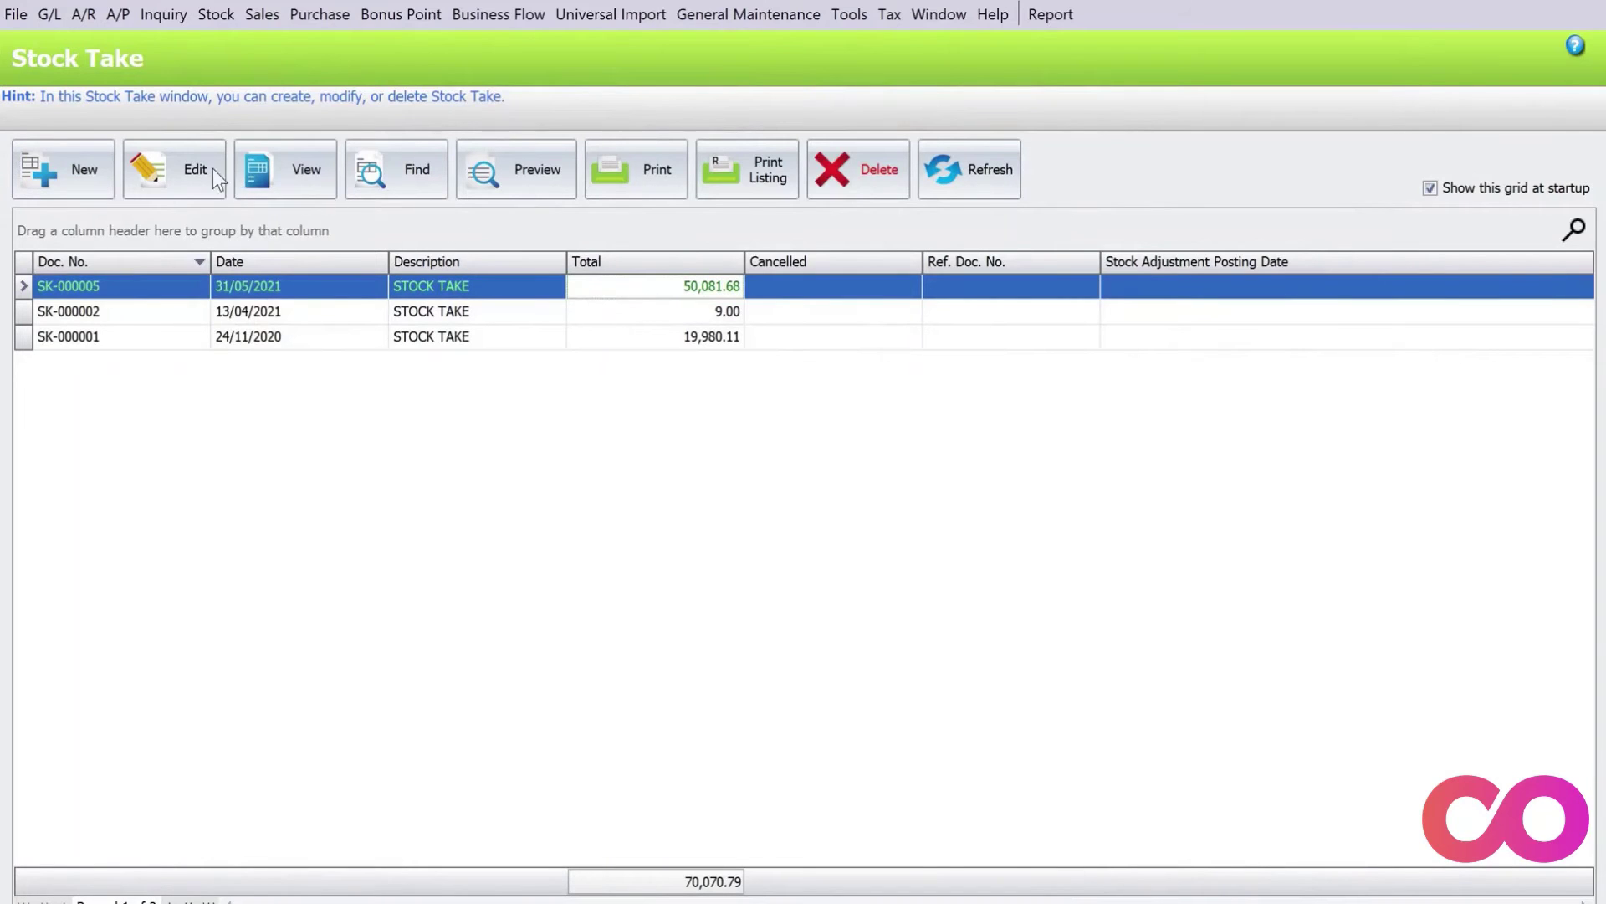
click(183, 161)
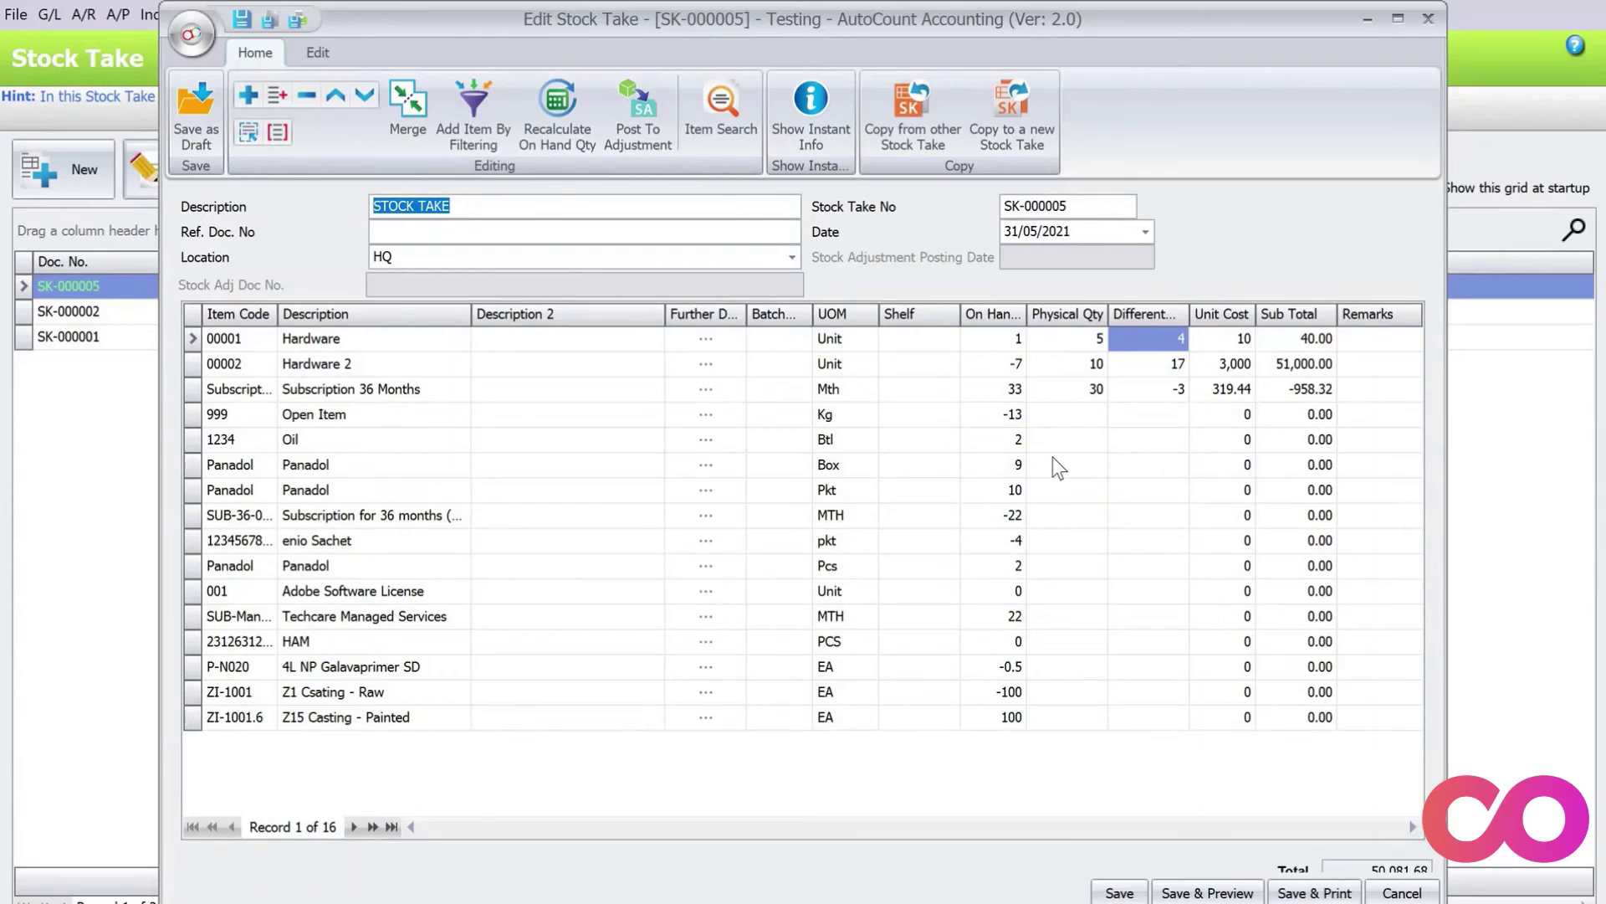
click(1063, 539)
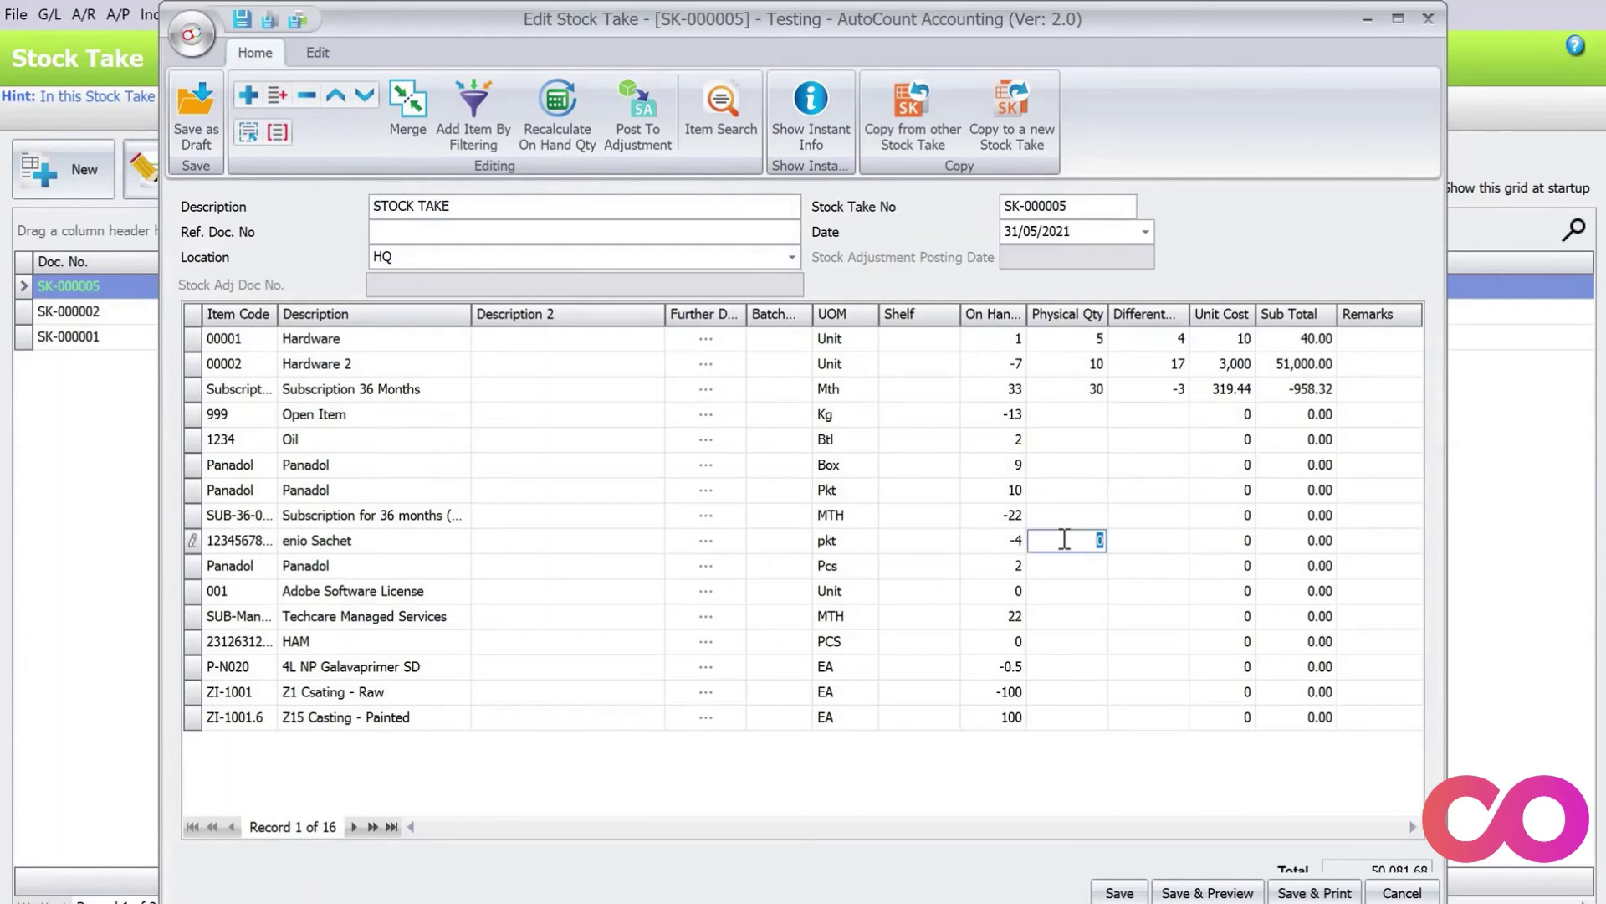
text(0)
key(Down)
click(1064, 540)
text(1)
key(Return)
key(Down)
- Post the stock take to a stock adjustment dated 31/05/2021 and save the adjustment
click(636, 112)
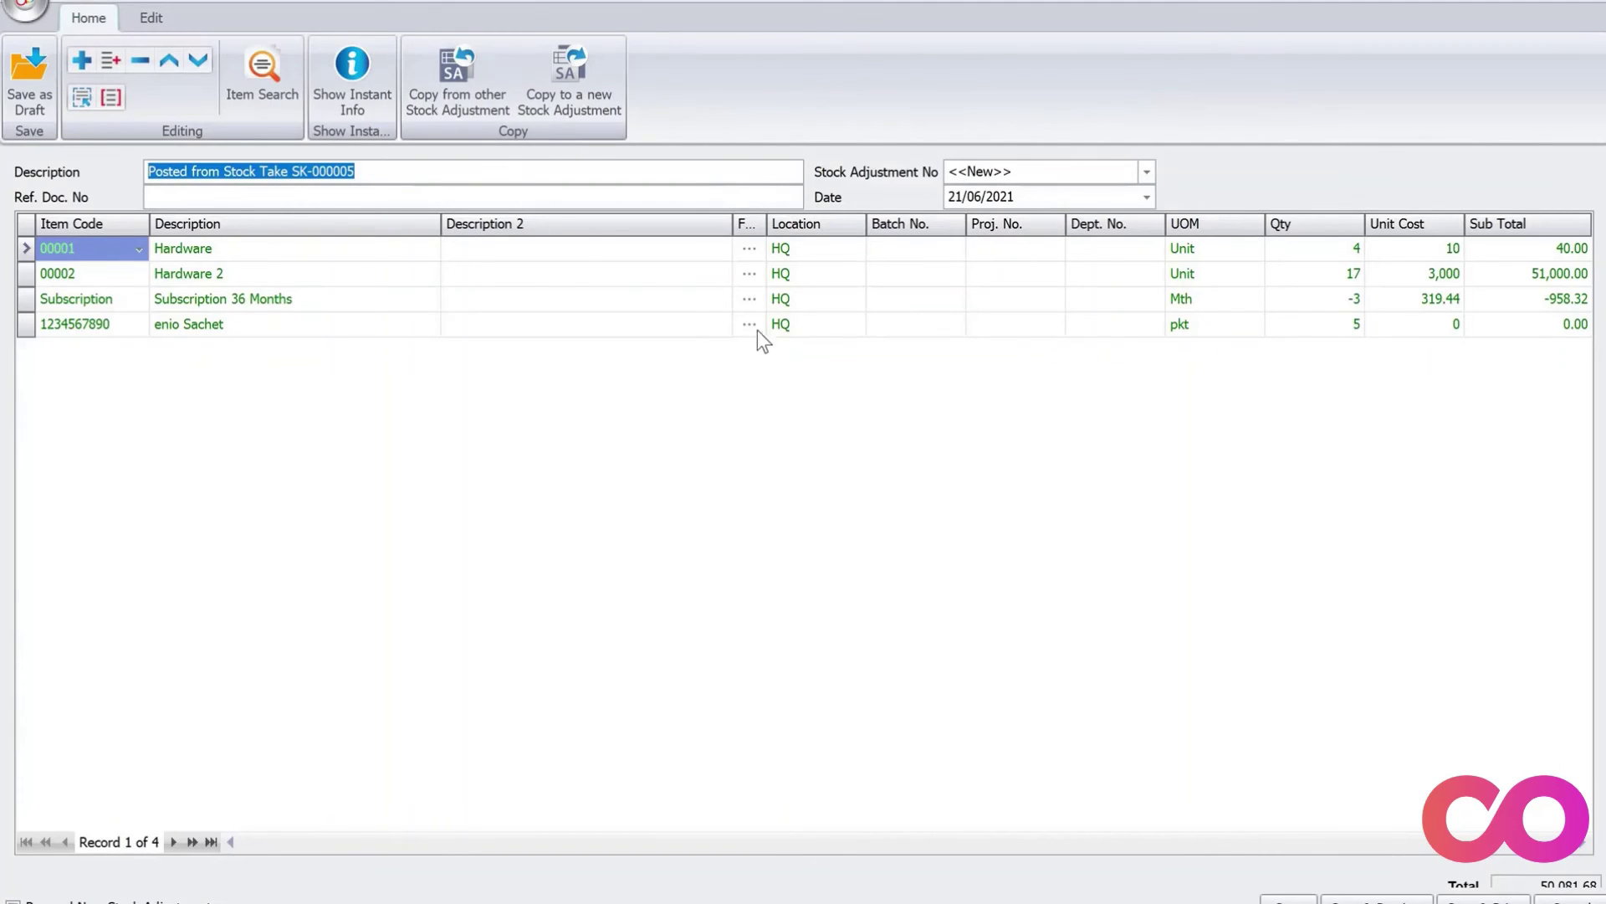
click(1052, 199)
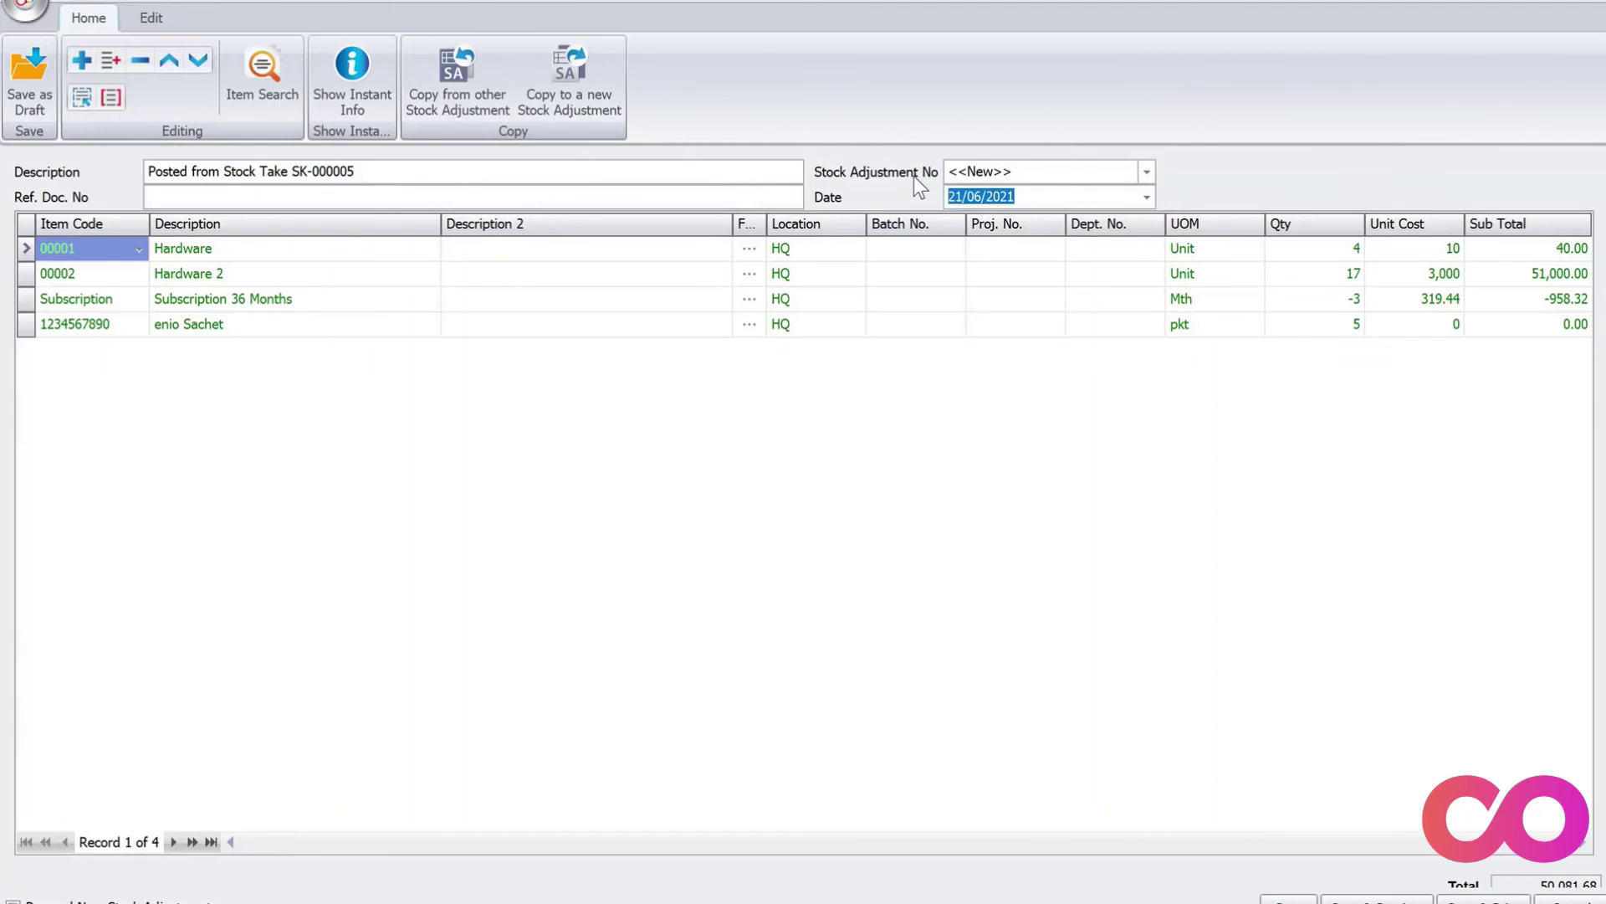
text(31/05/2021)
key(Tab)
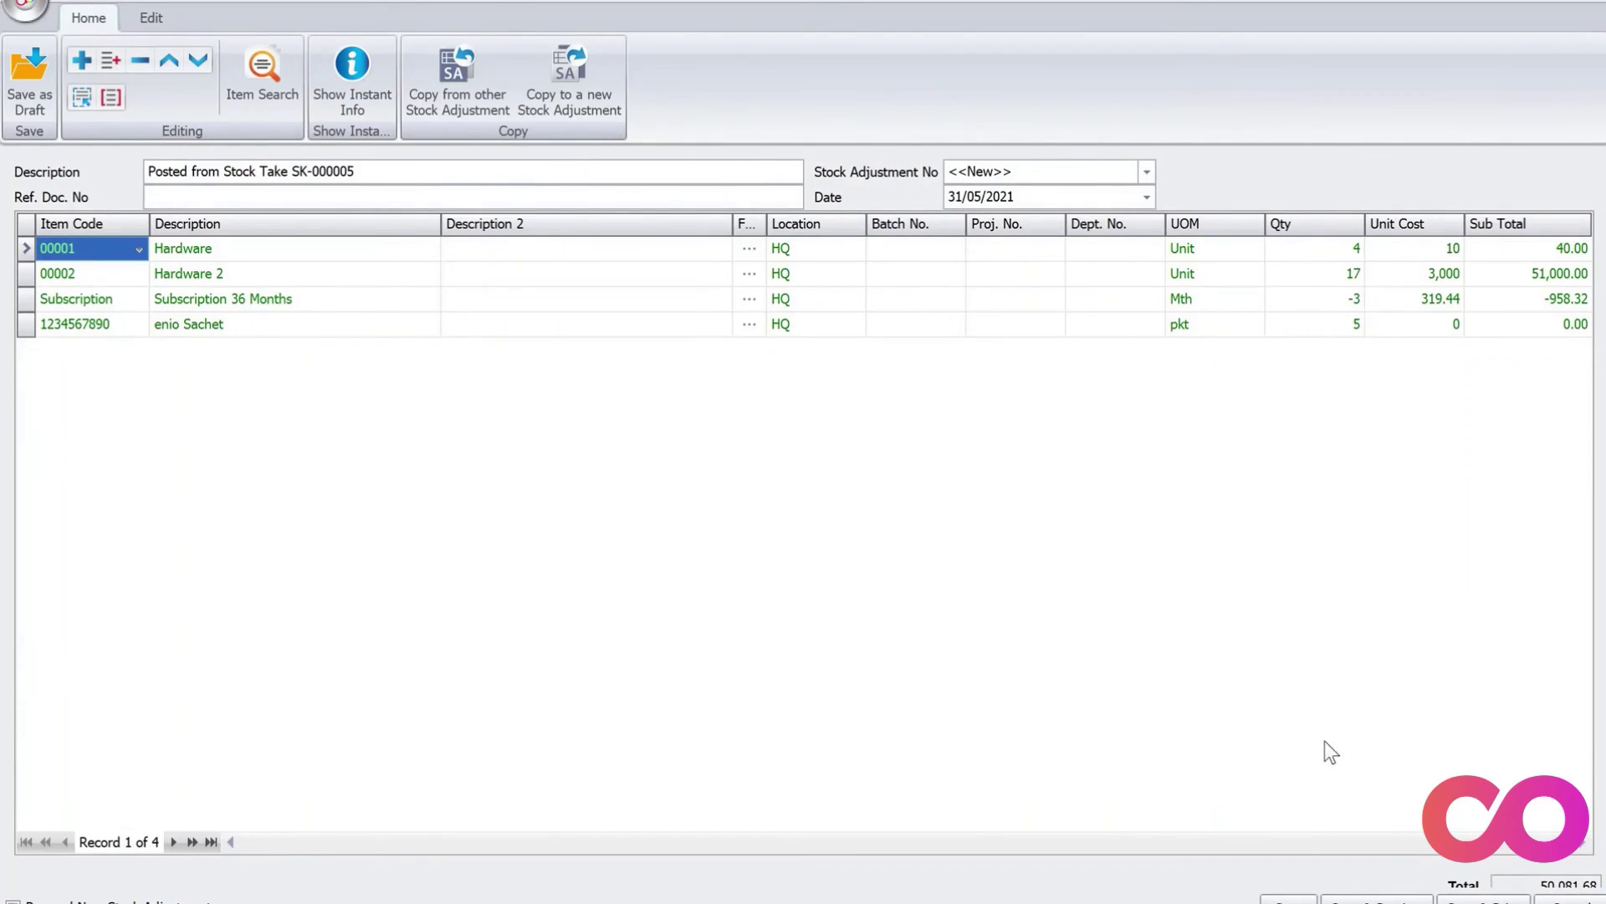
click(1289, 899)
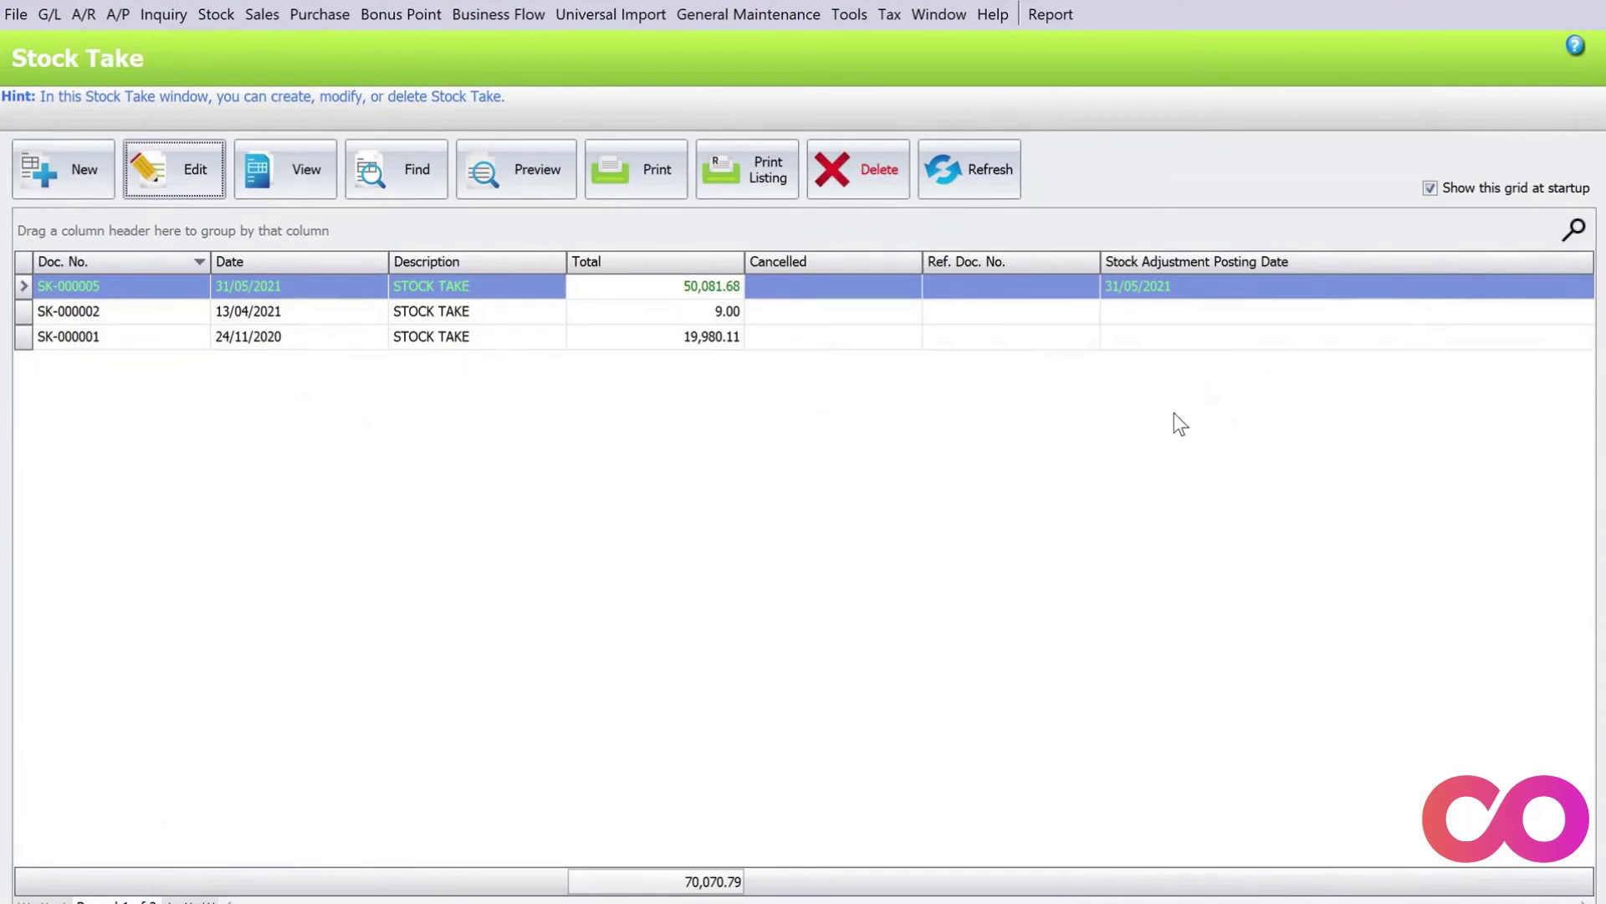
click(102, 289)
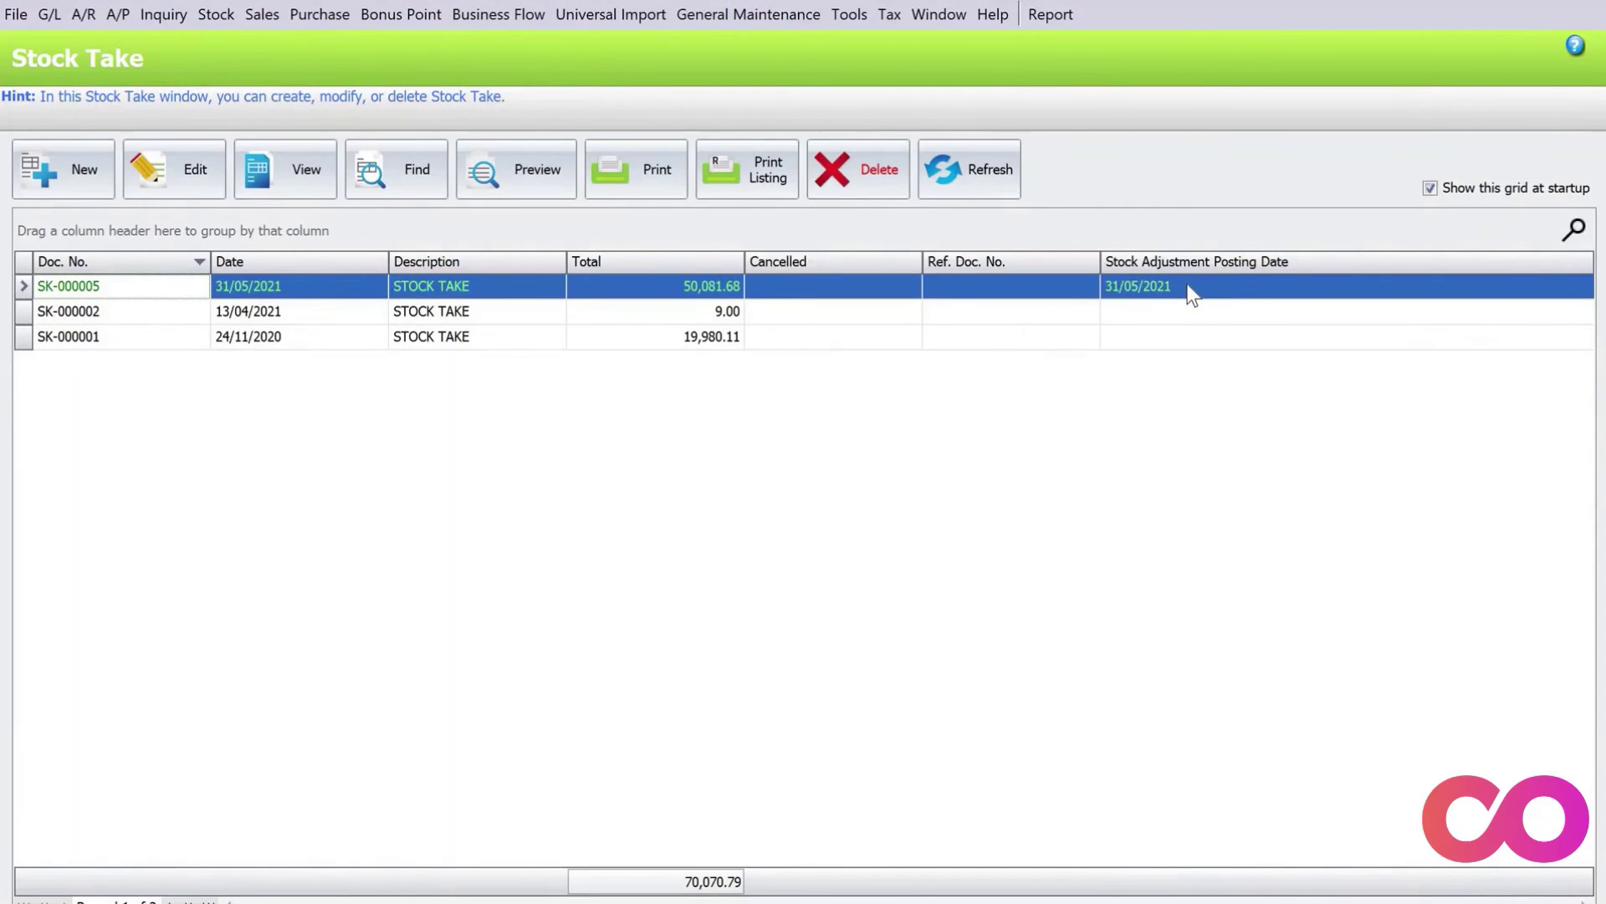
click(1146, 289)
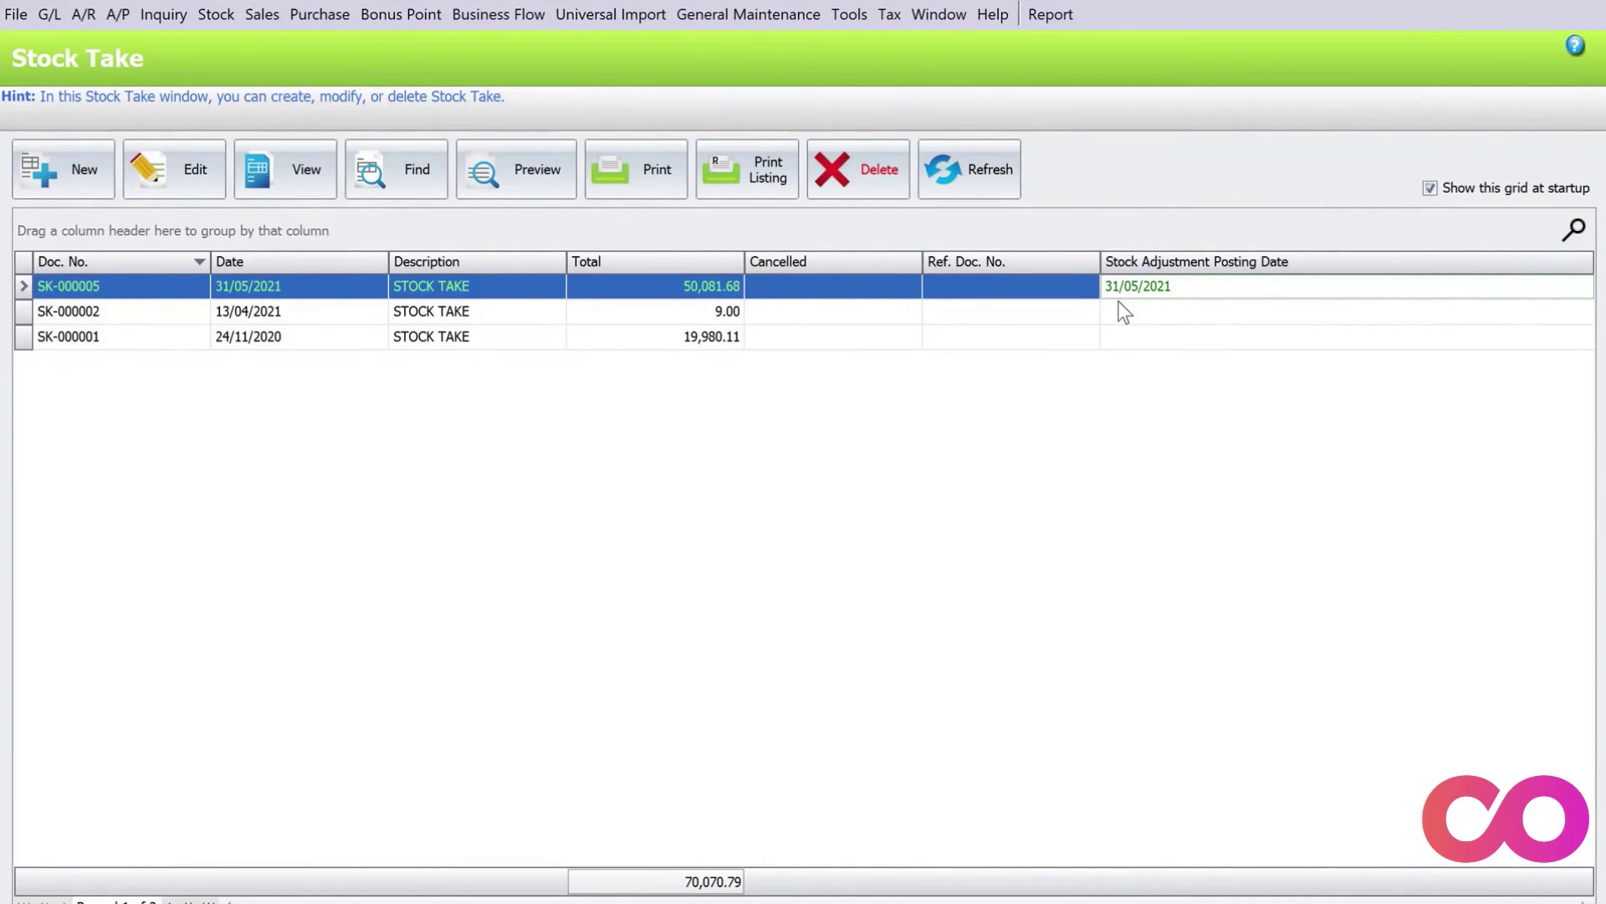
- Start another new stock take and set its date to 31/05/2021
click(63, 172)
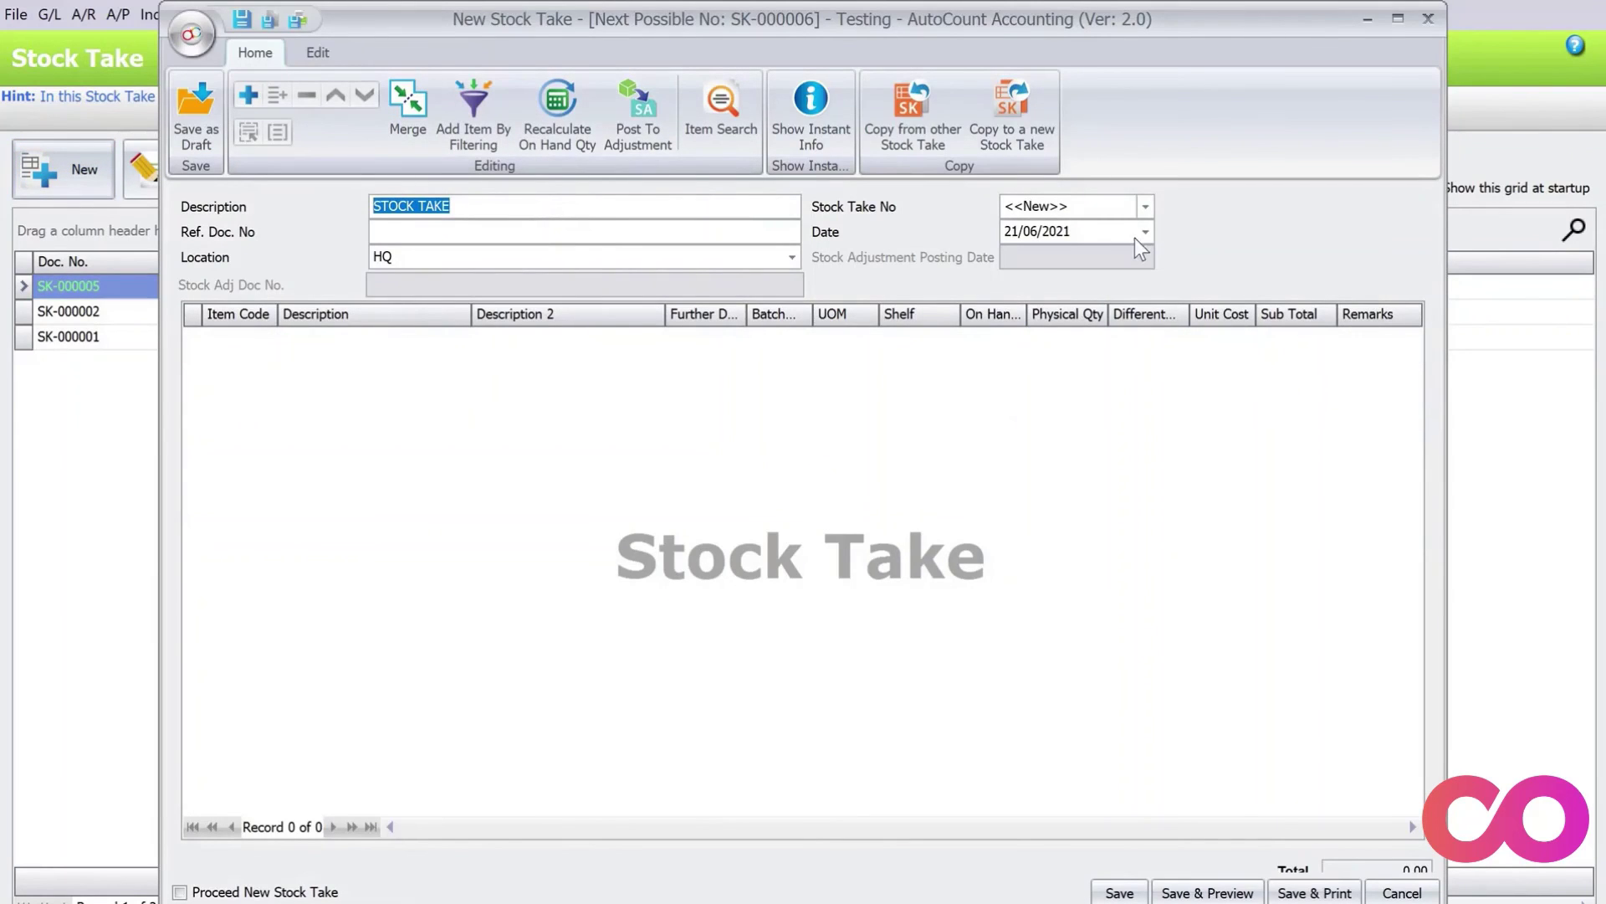
click(1026, 234)
text(3105)
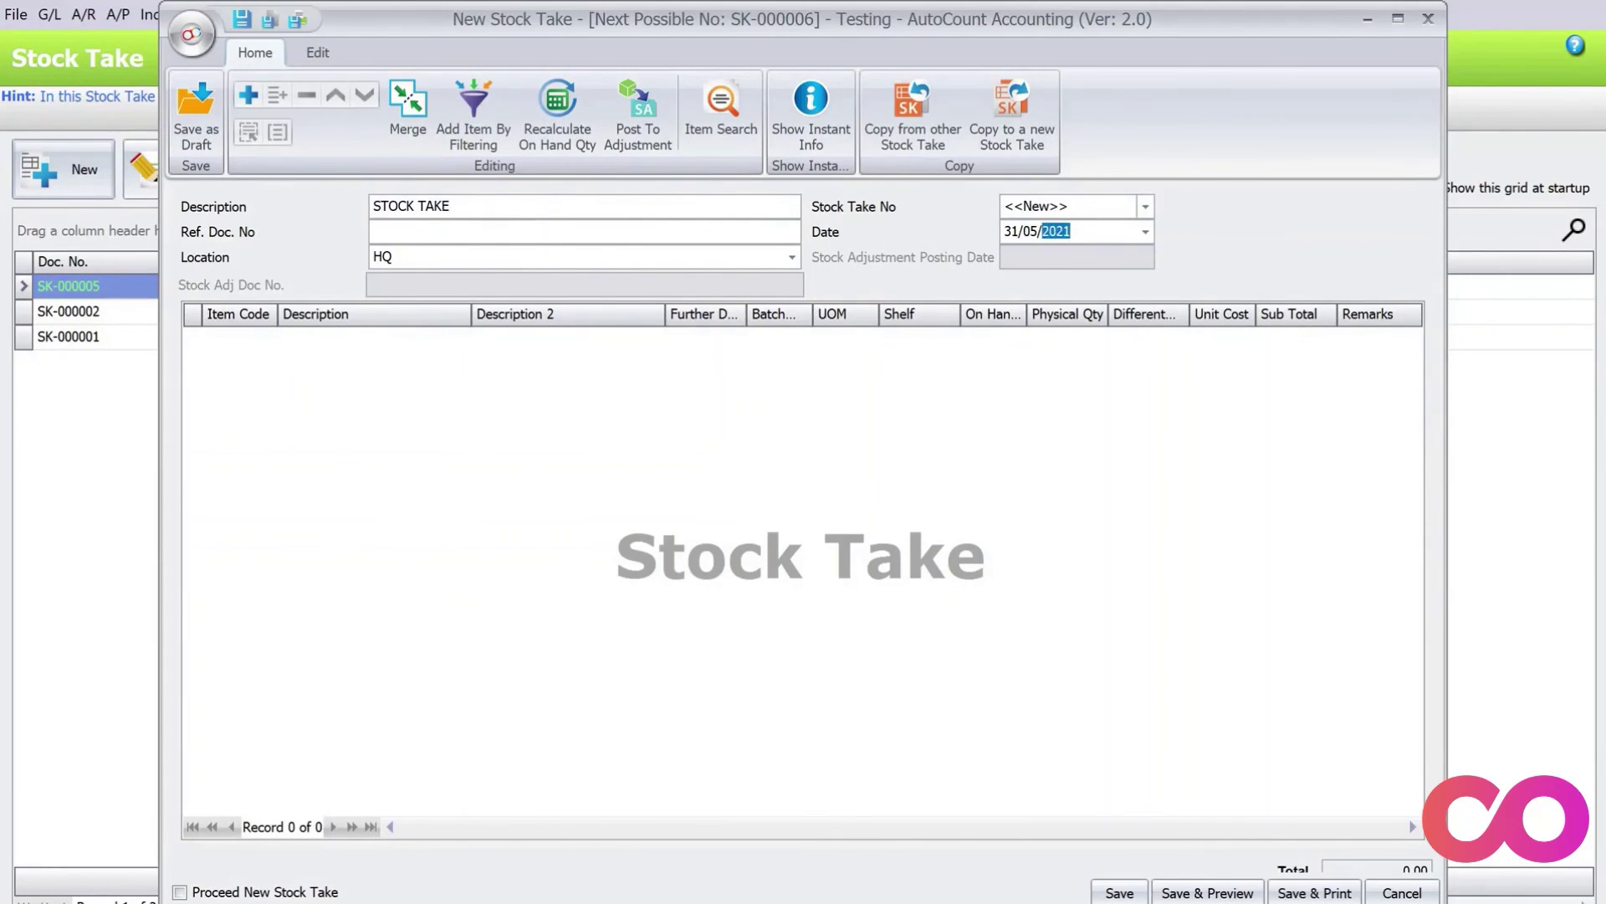
key(Tab)
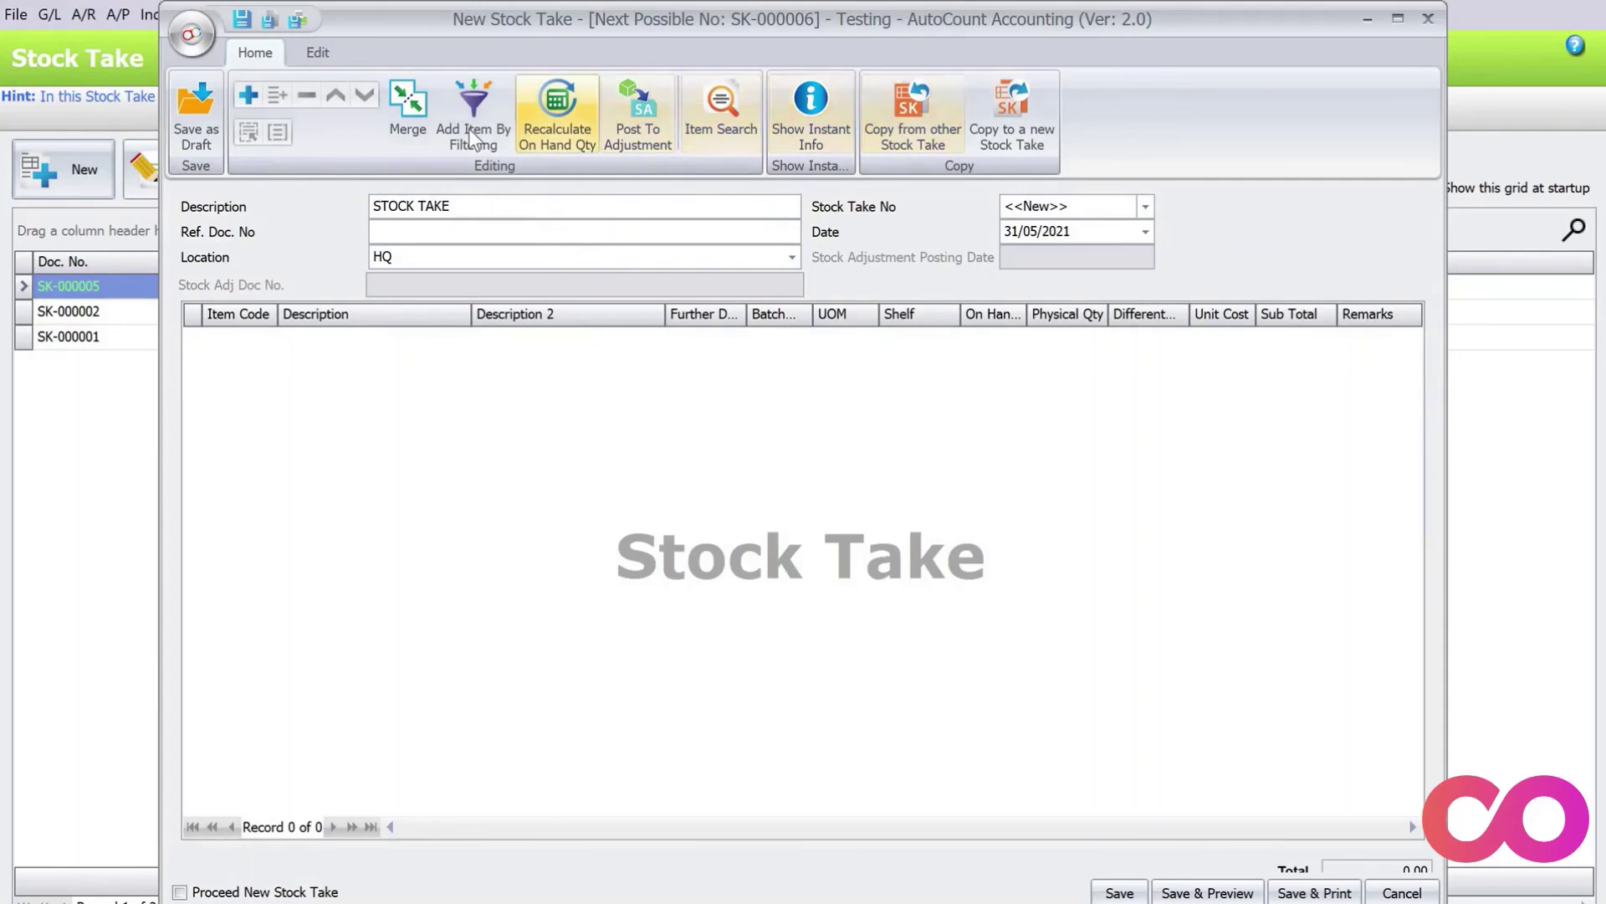
- Load the items with the existing multi-select filter and check the on-hand quantities of Hardware and Hardware 2
click(529, 139)
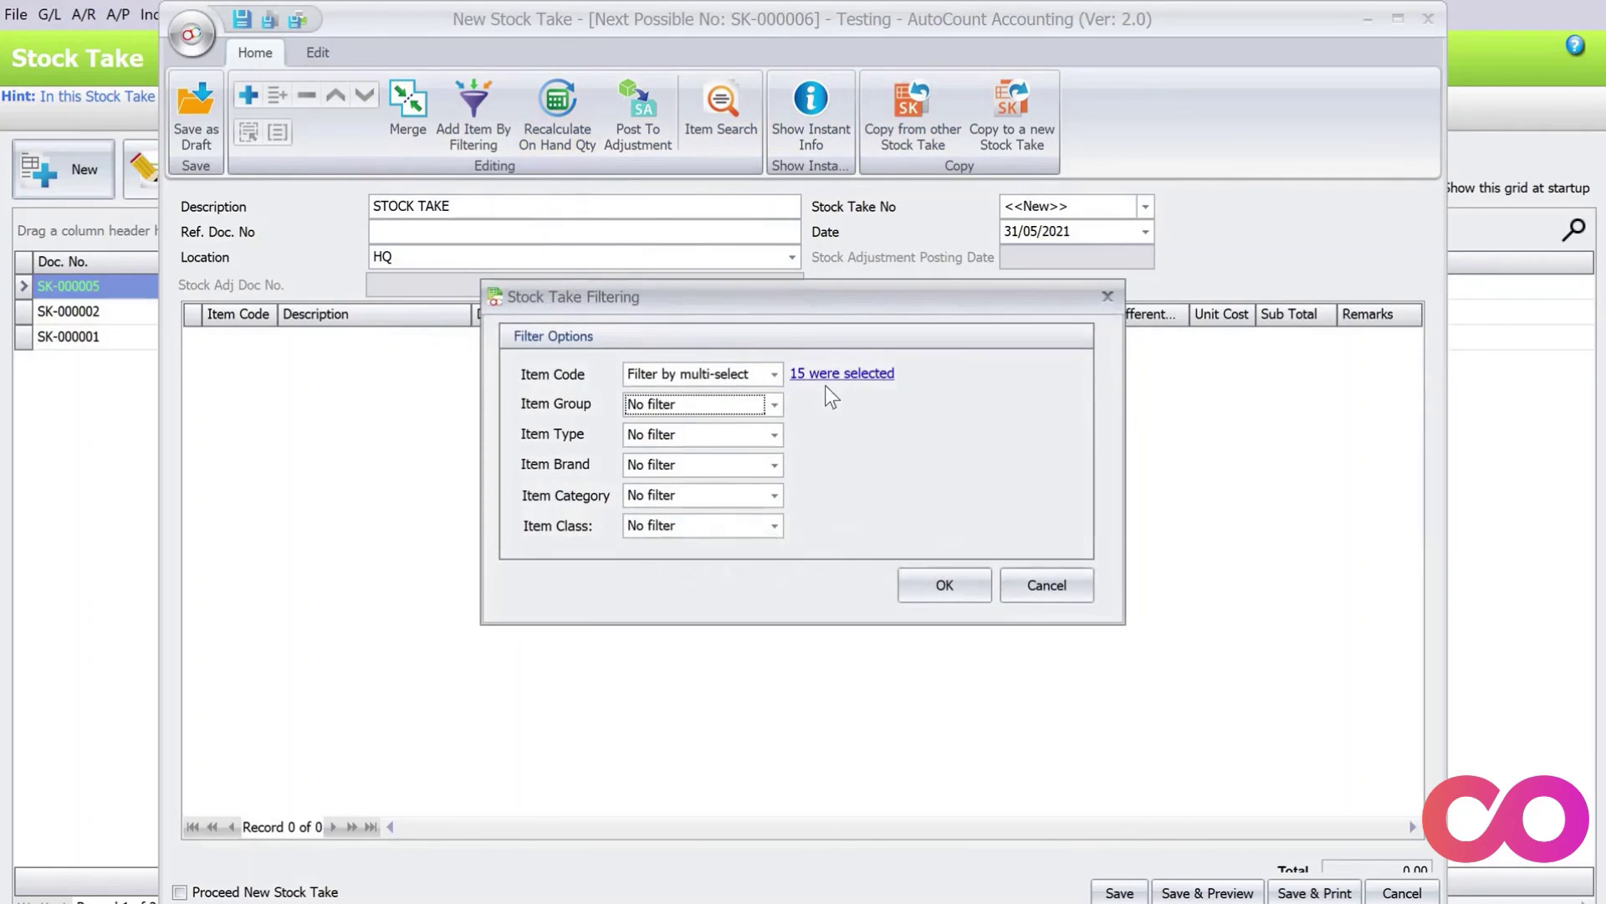
click(943, 585)
click(1017, 348)
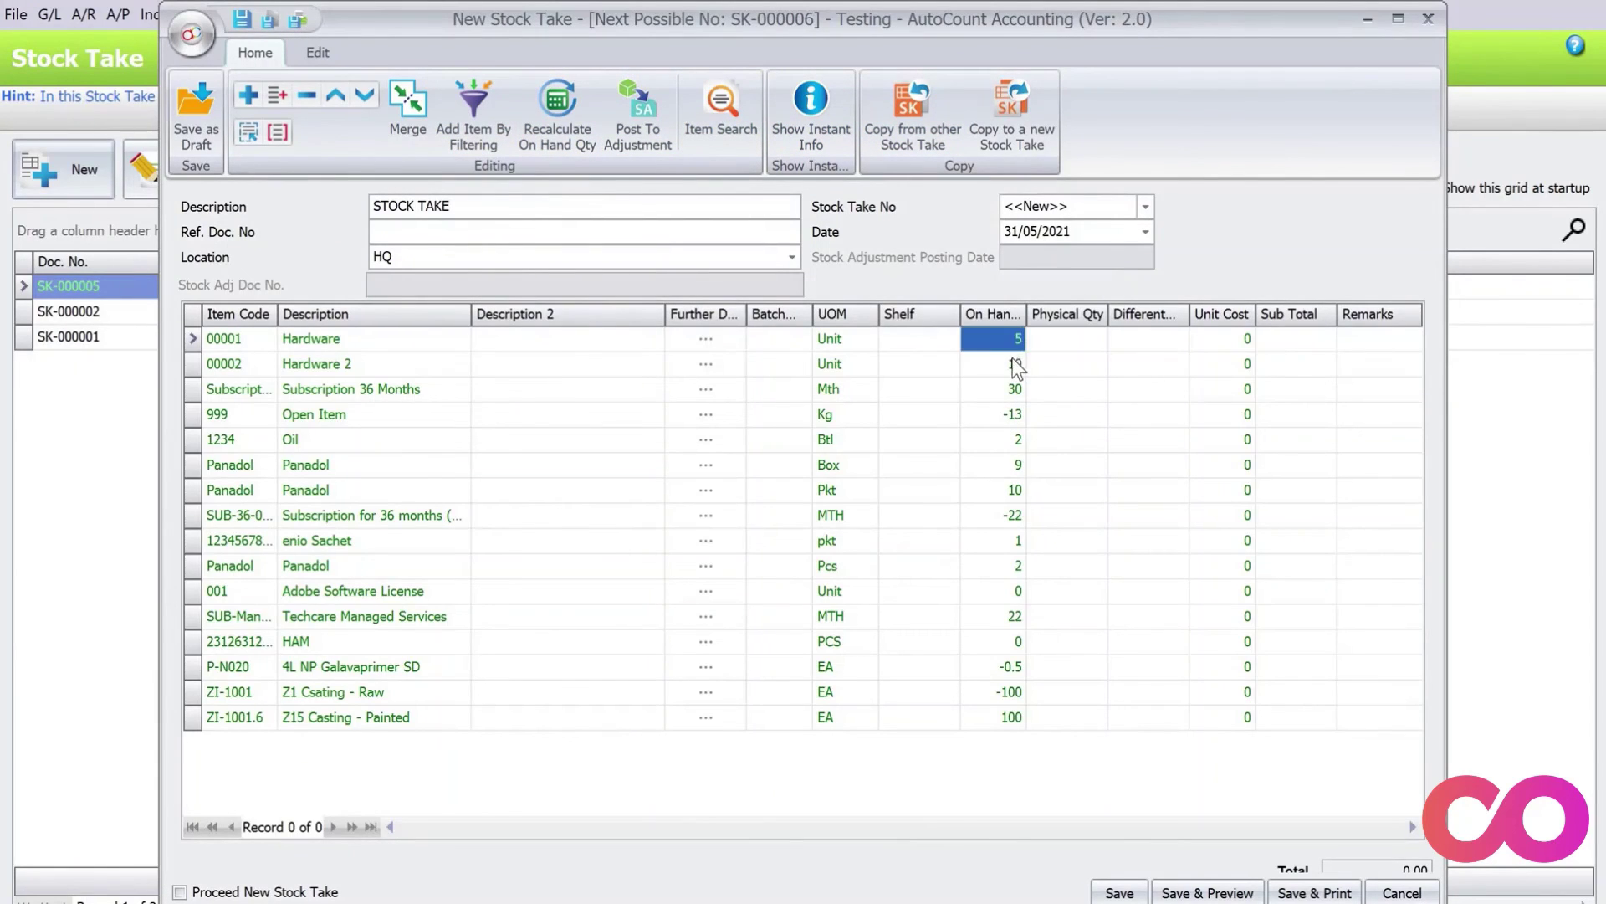
click(1014, 365)
click(1007, 343)
click(1015, 365)
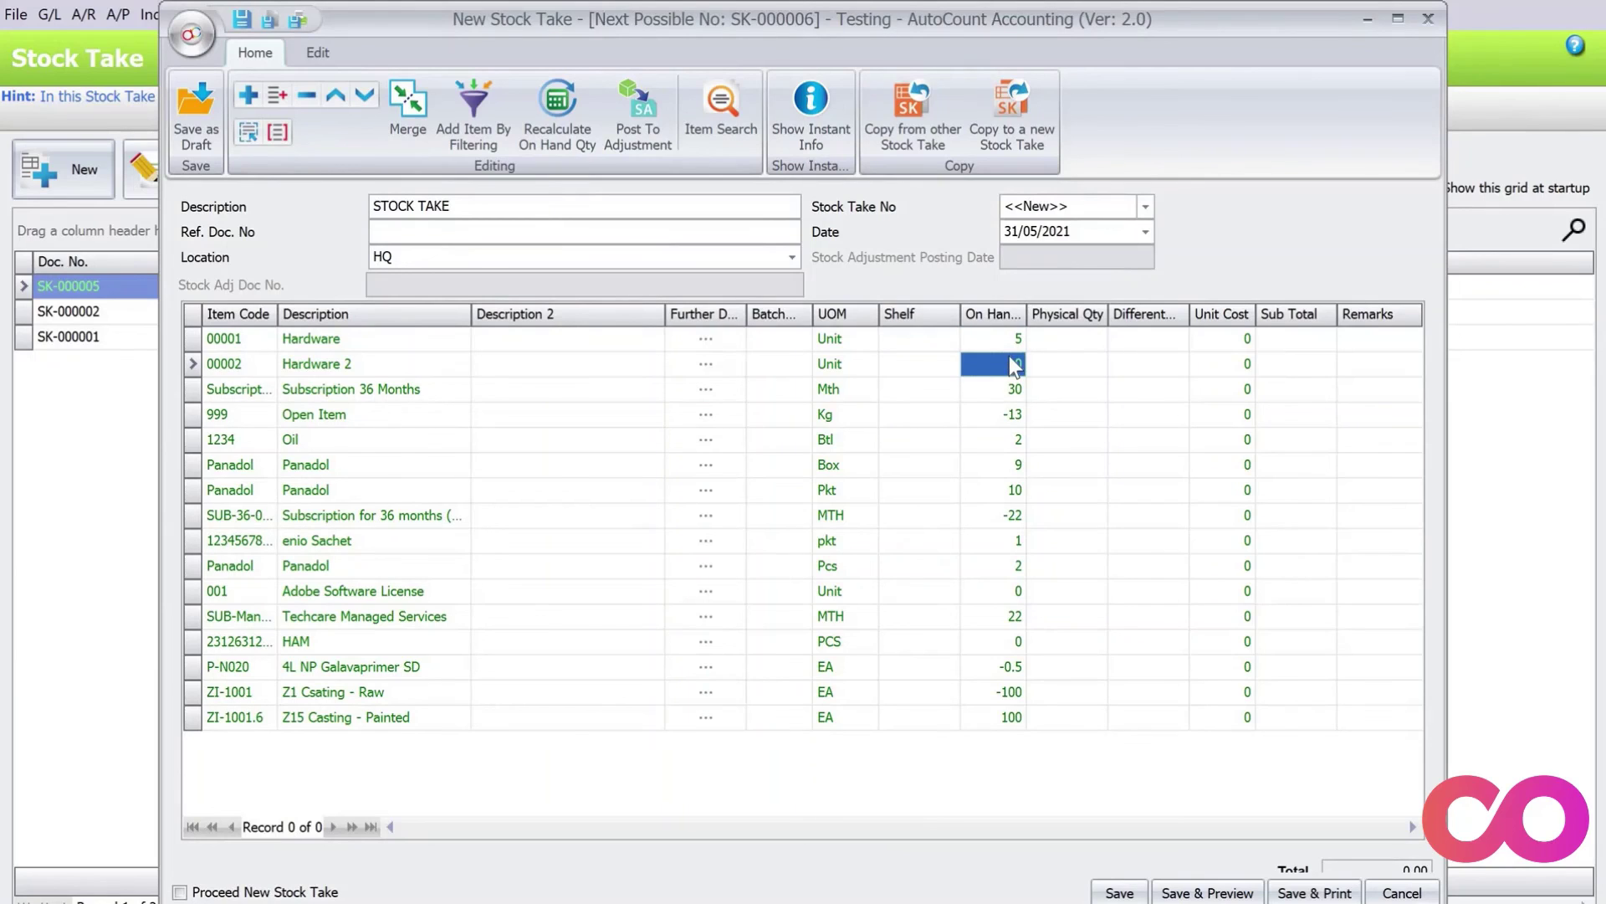